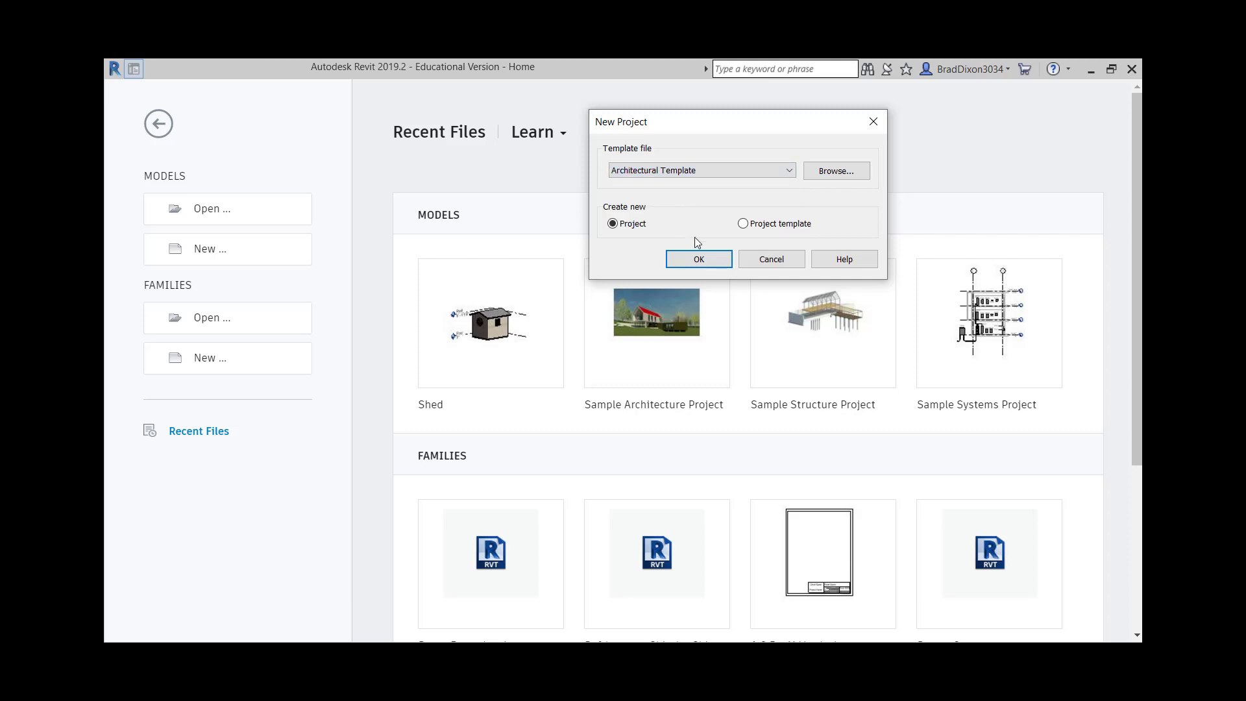
Step: Create a new project from the Architectural Template
left_click(699, 259)
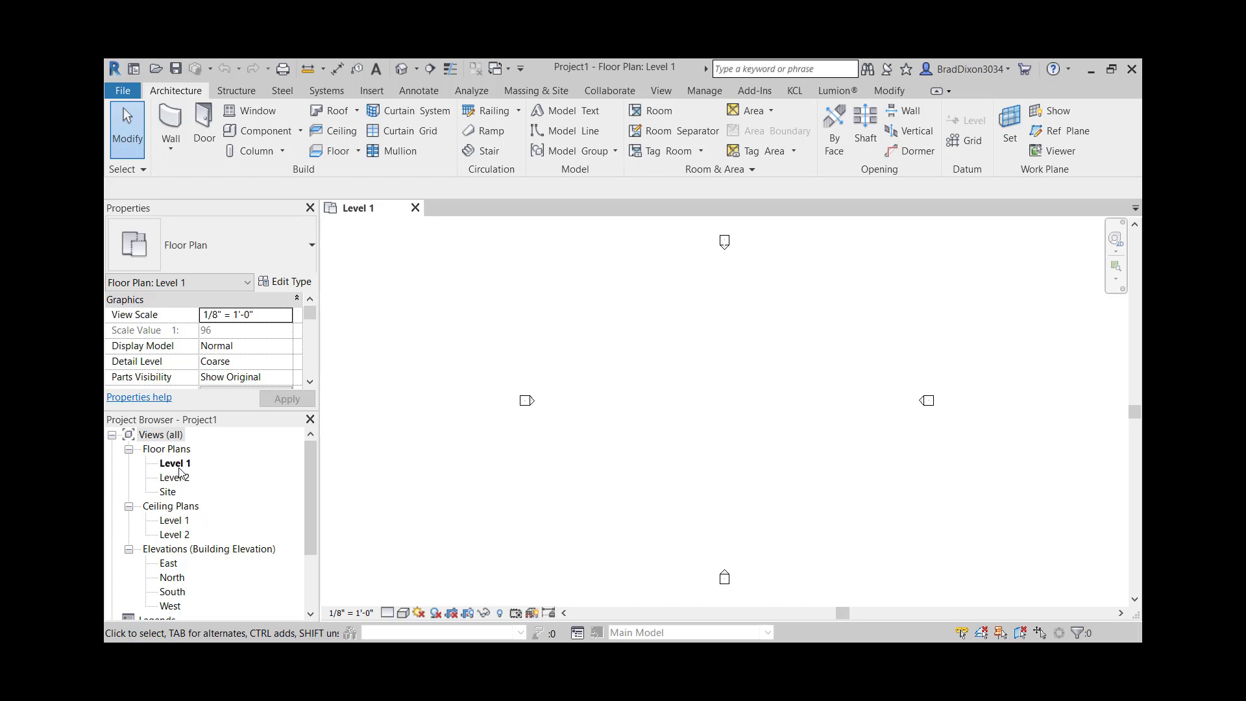
Step: Draw a closed rectangle of Generic - 8" walls about 76' by 52' on the Level 1 floor plan
left_click(179, 120)
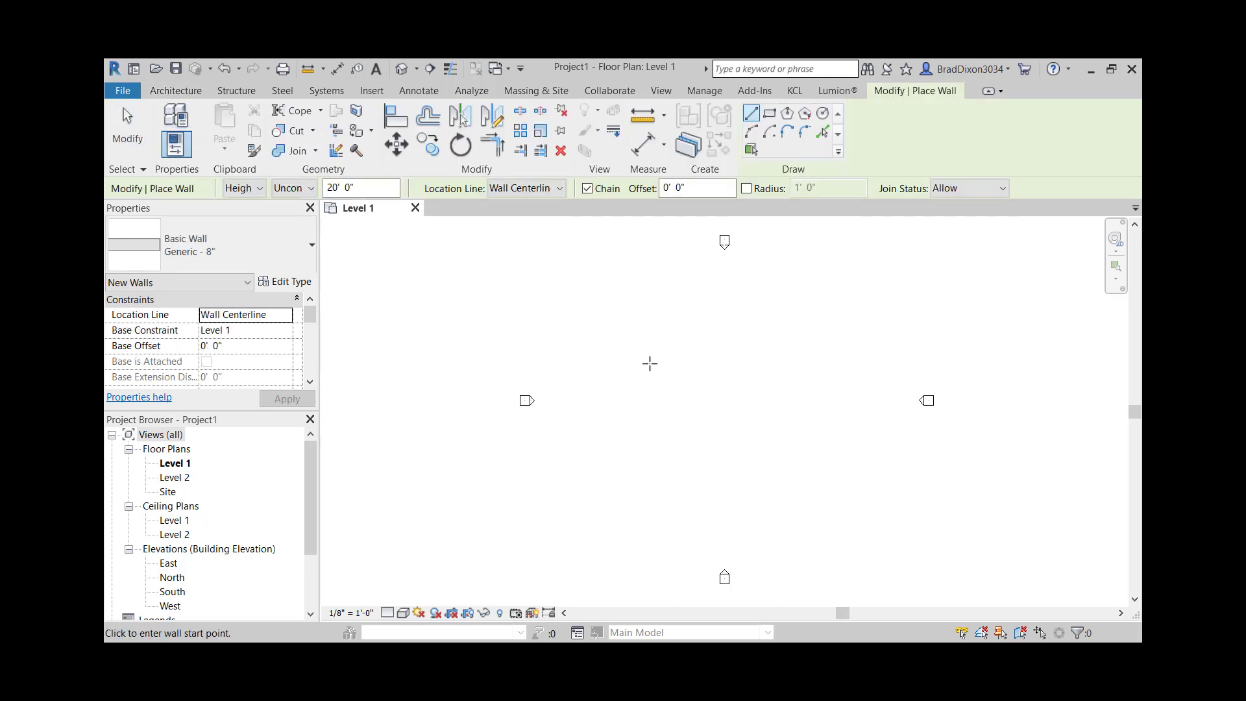
left_click(625, 356)
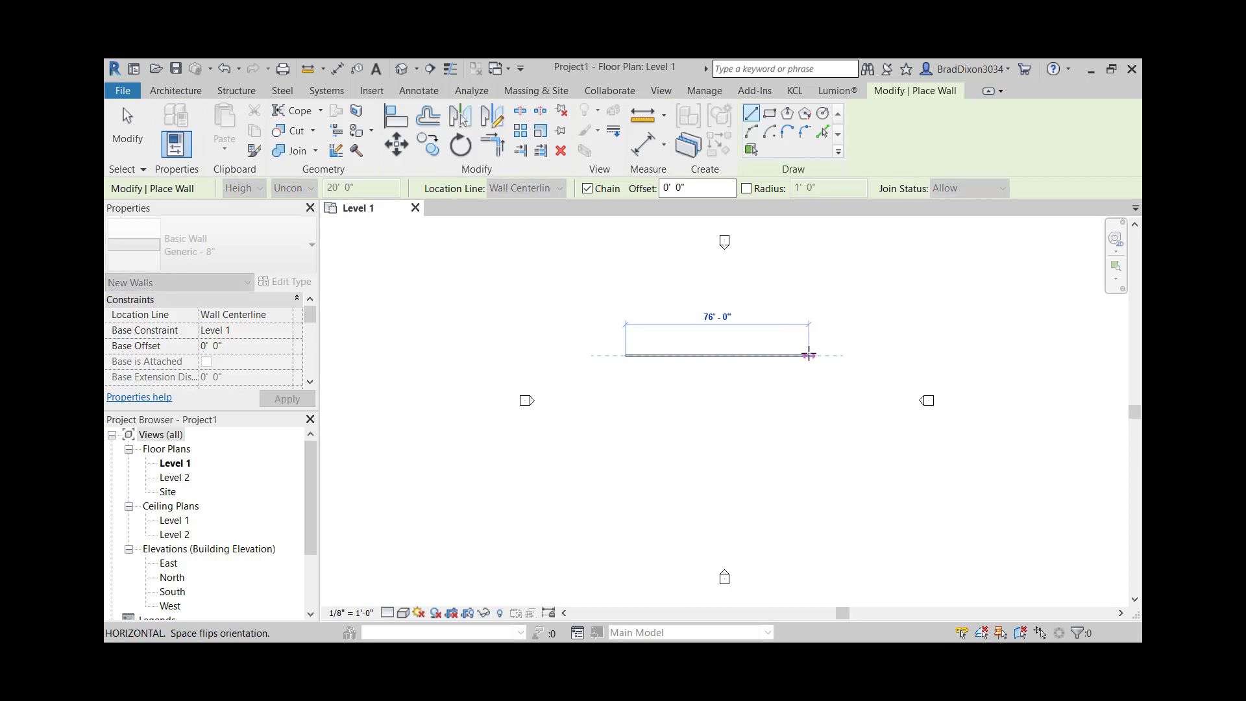
left_click(808, 355)
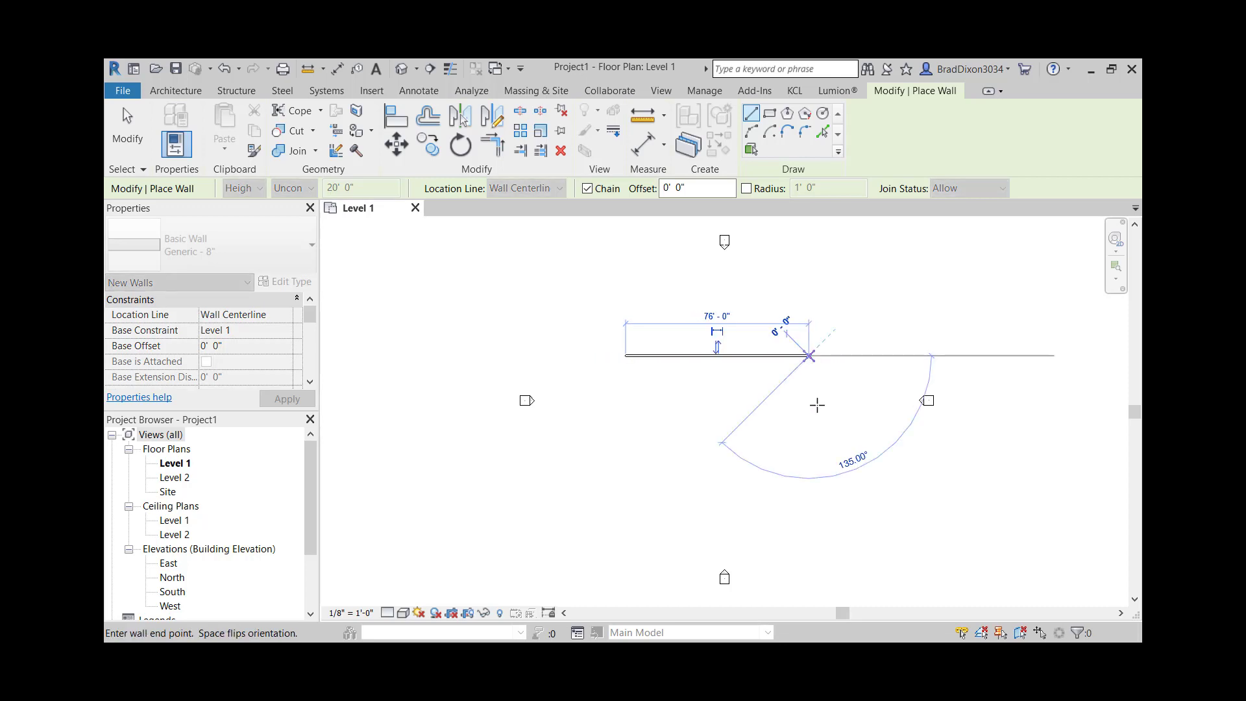
left_click(810, 481)
left_click(626, 481)
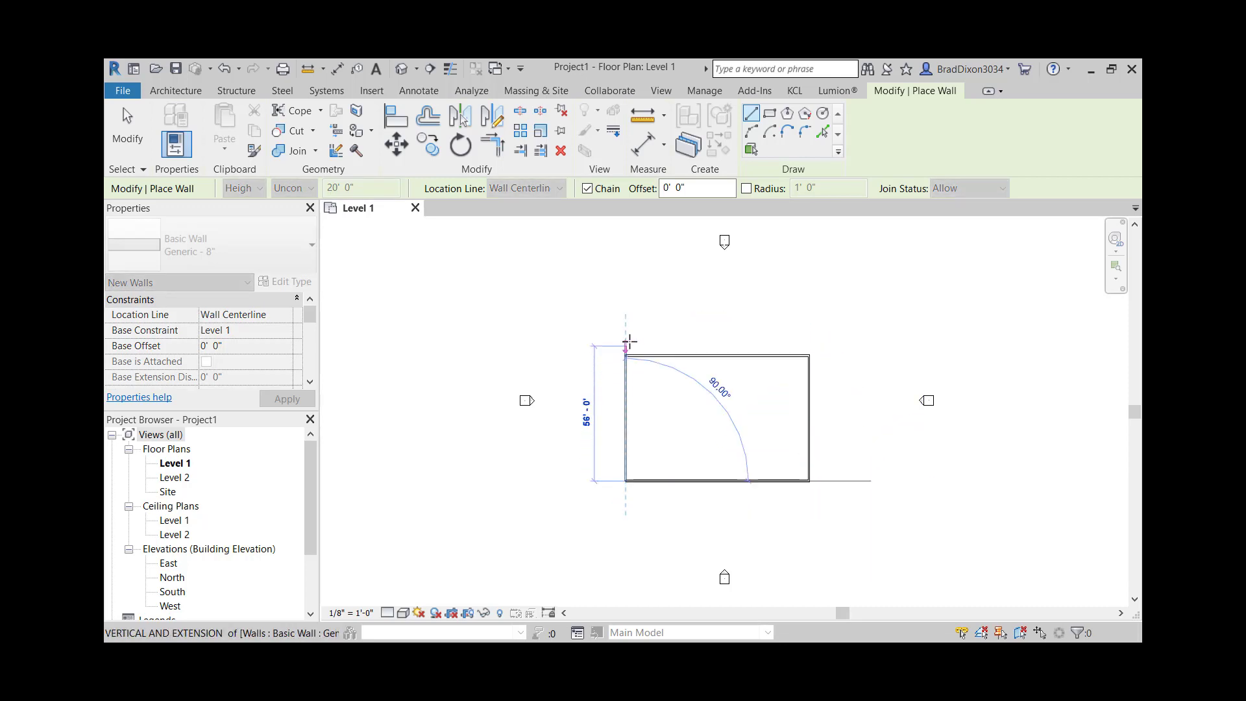
left_click(626, 355)
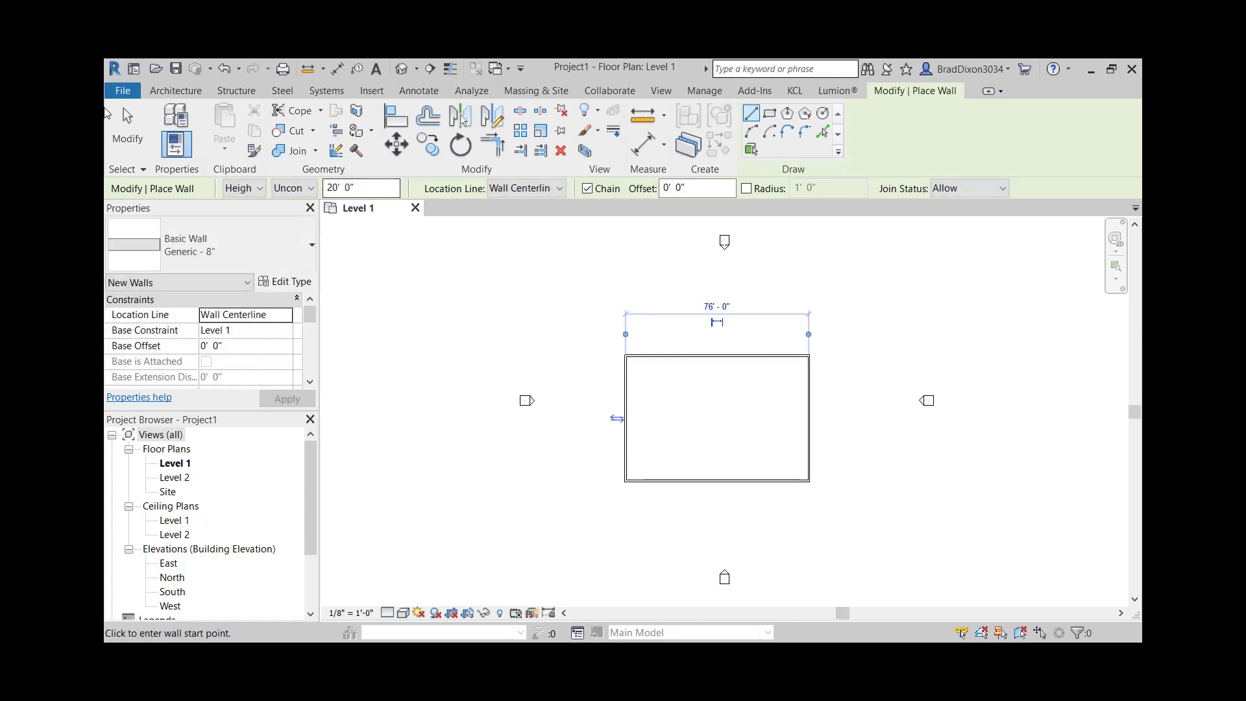
key("Escape")
scroll(715, 432, "up", 2)
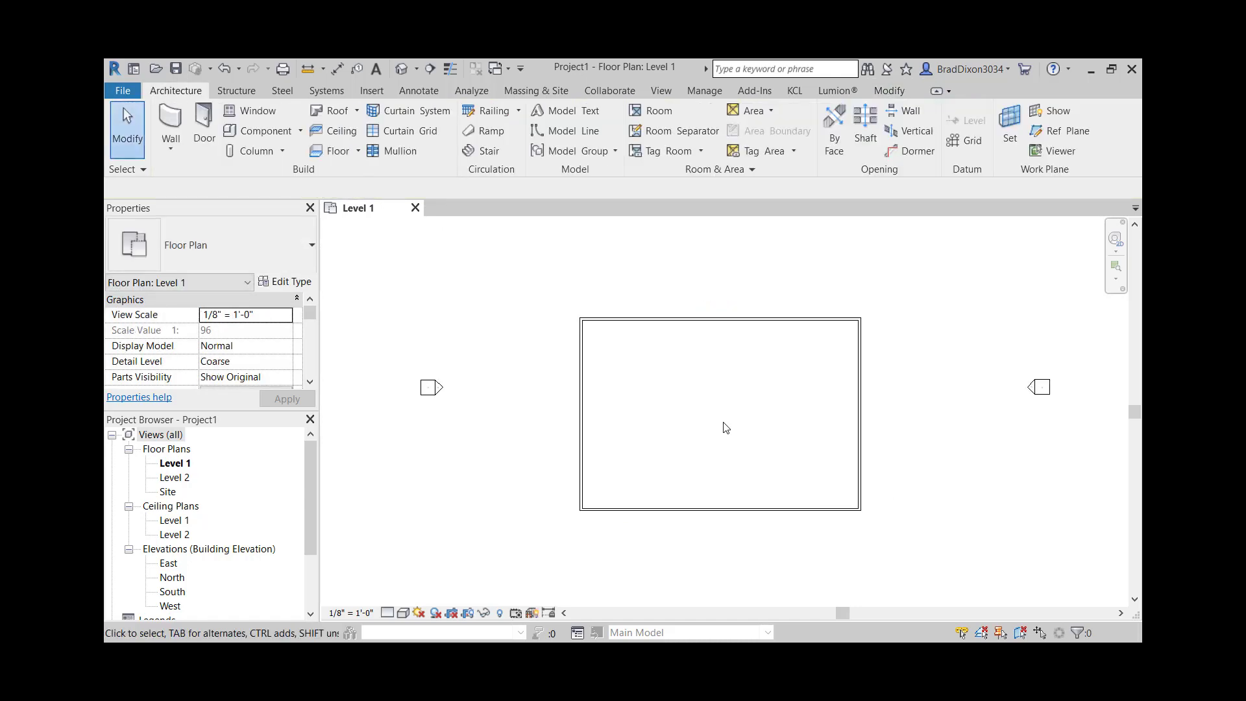
Step: Examine the basic and curtain wall types available for the upper horizontal wall of the rectangle
left_click(720, 318)
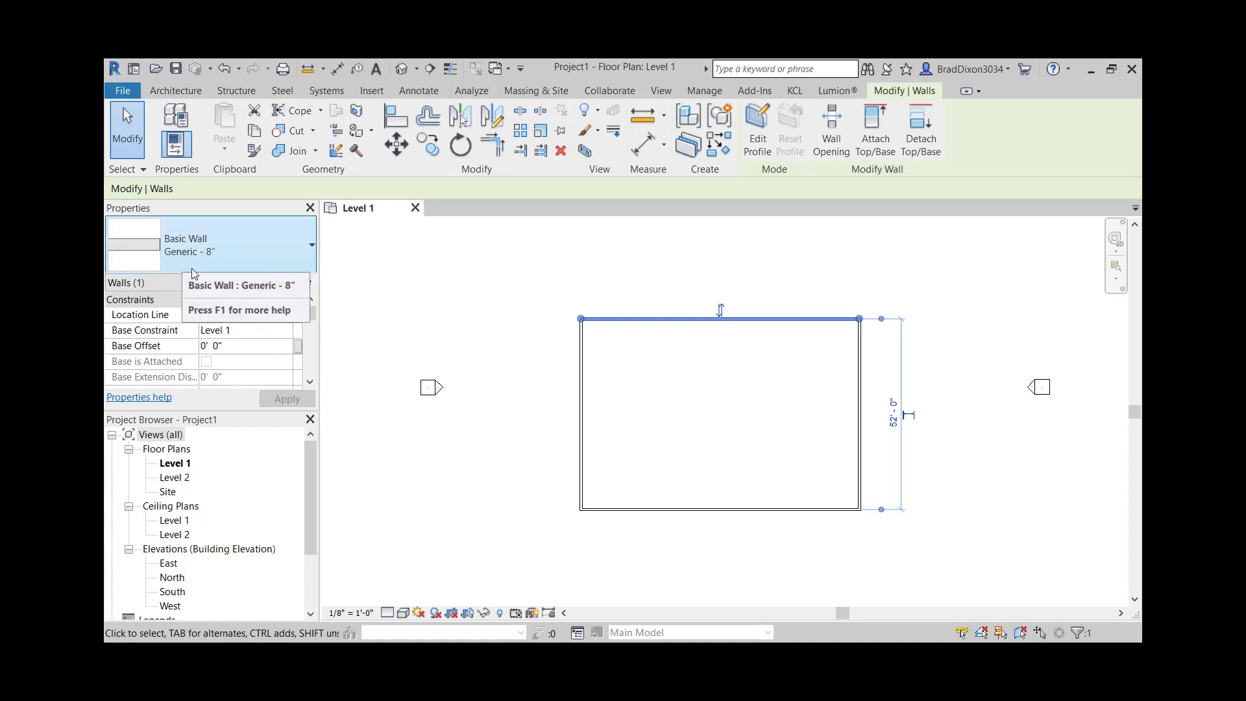
left_click(265, 243)
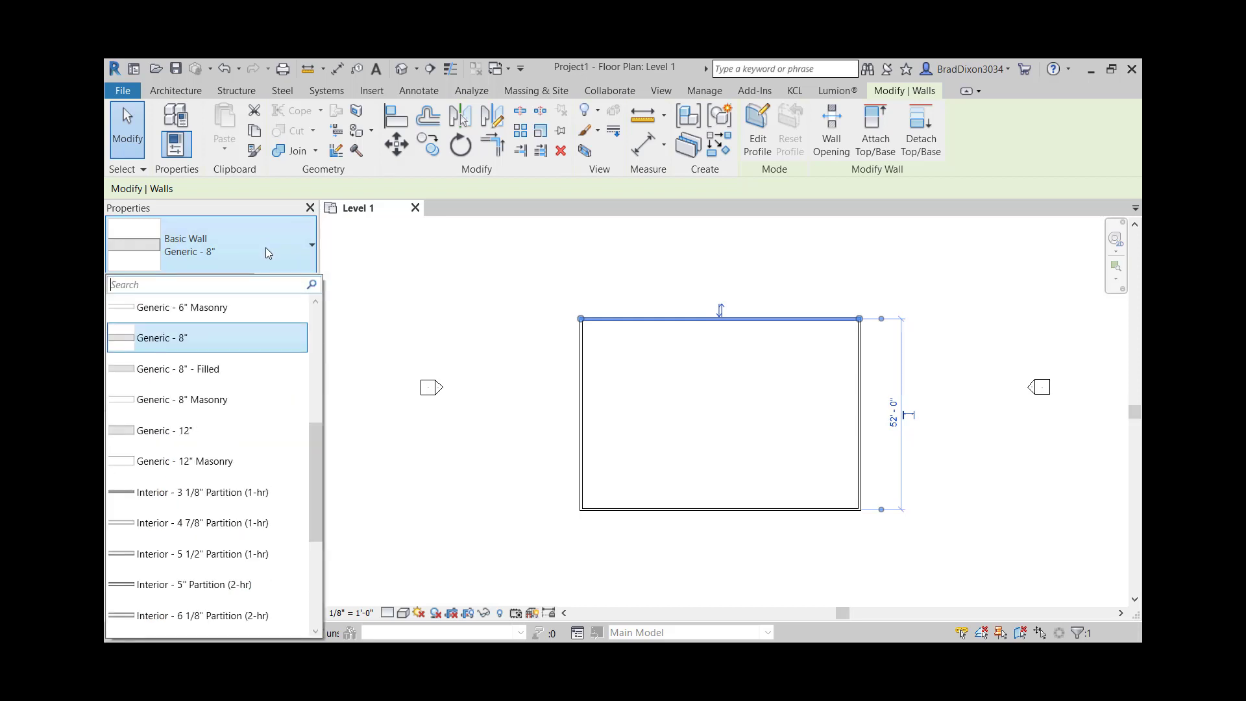
scroll(237, 557, "up", 4)
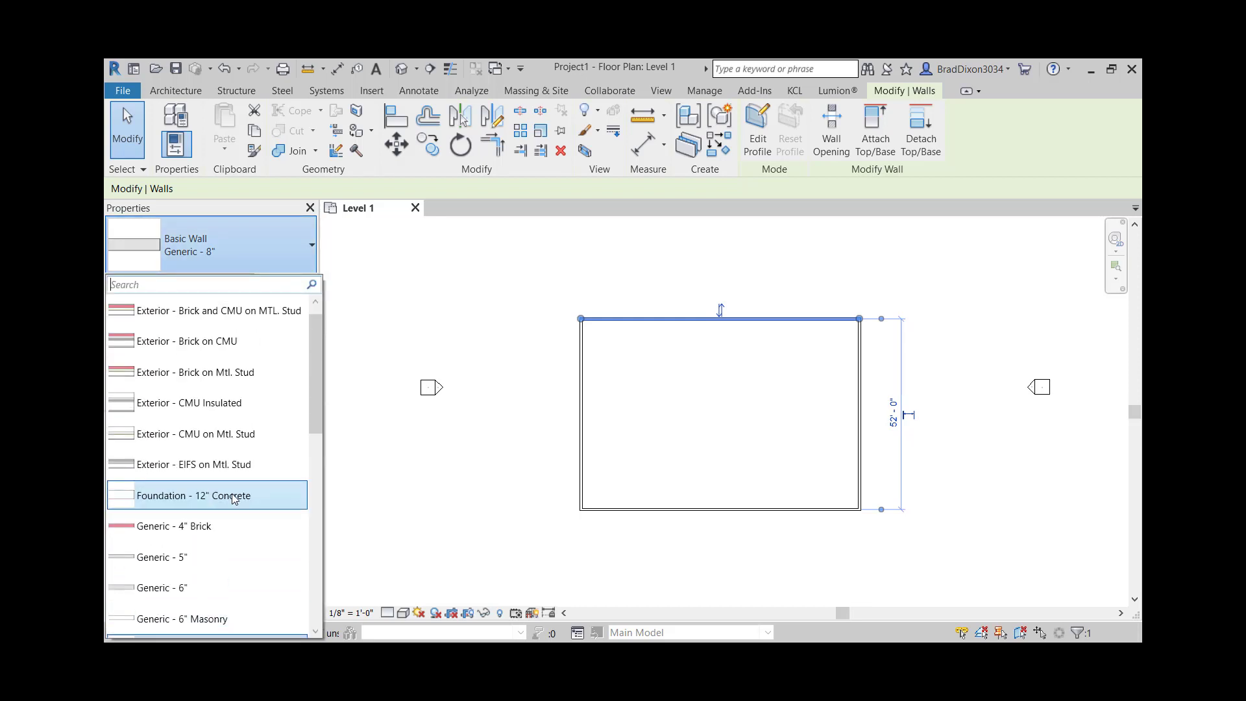
scroll(232, 462, "down", 3)
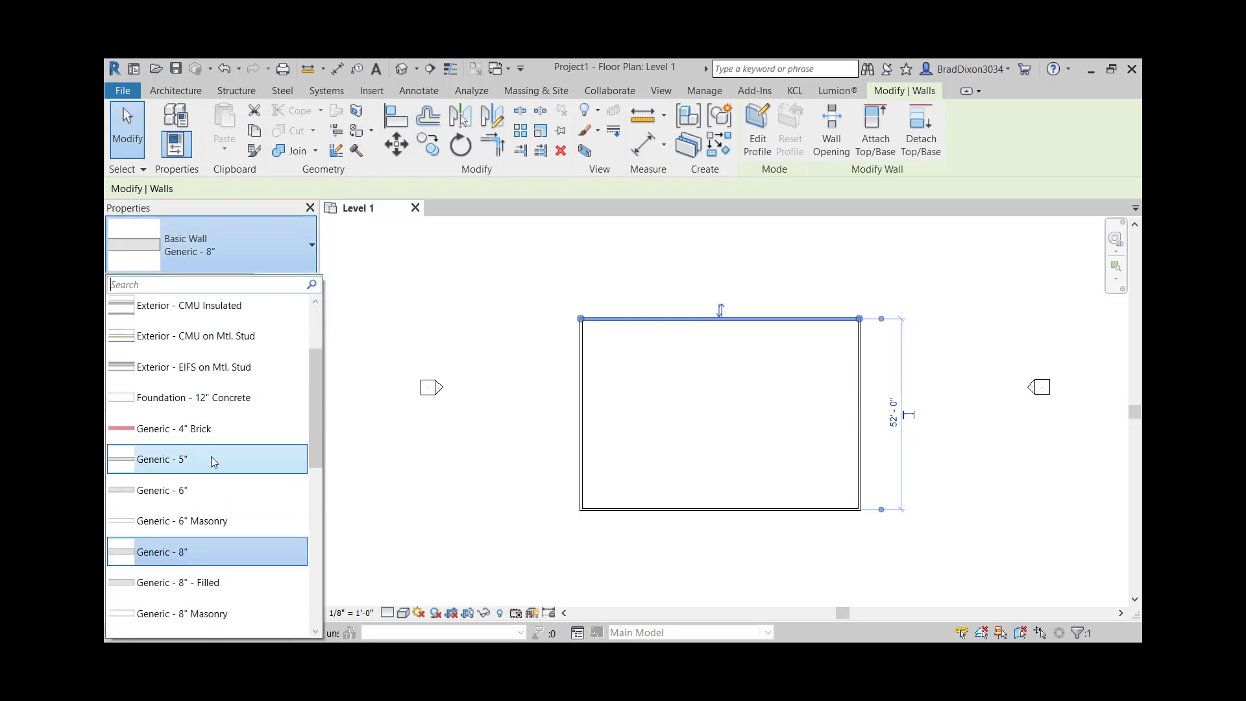
scroll(230, 468, "down", 1)
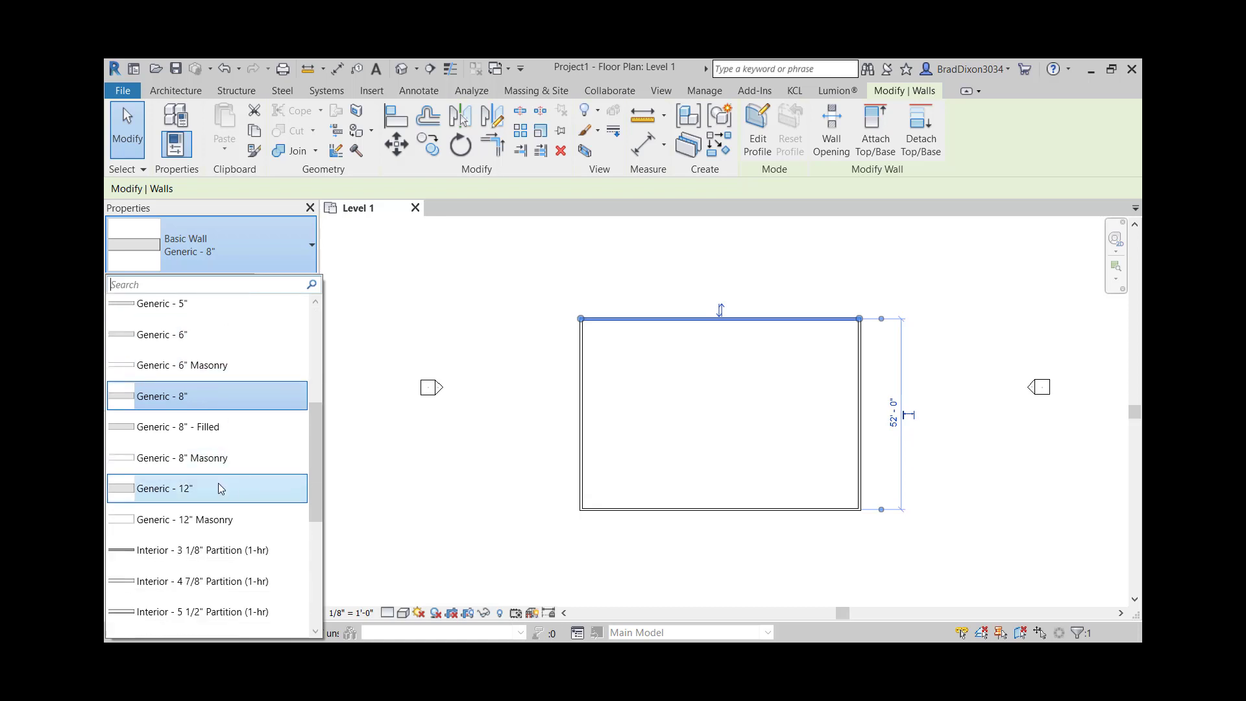
scroll(224, 490, "down", 3)
scroll(231, 506, "down", 3)
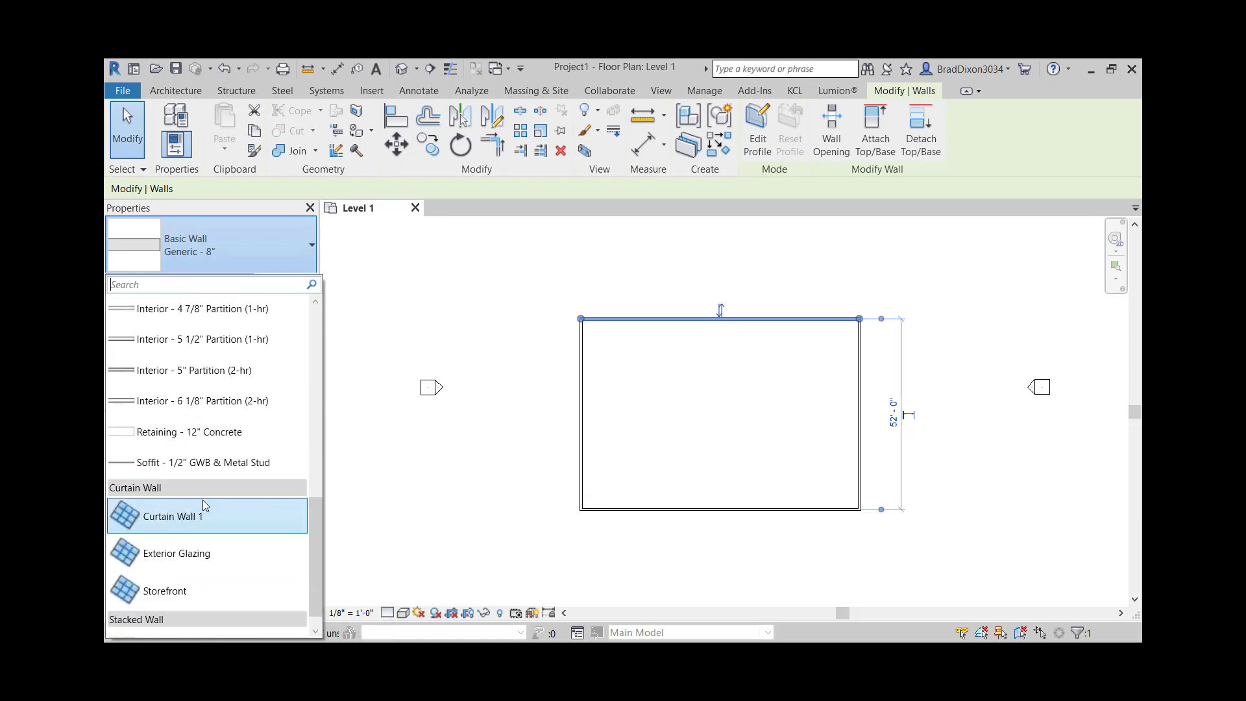
scroll(214, 407, "up", 1)
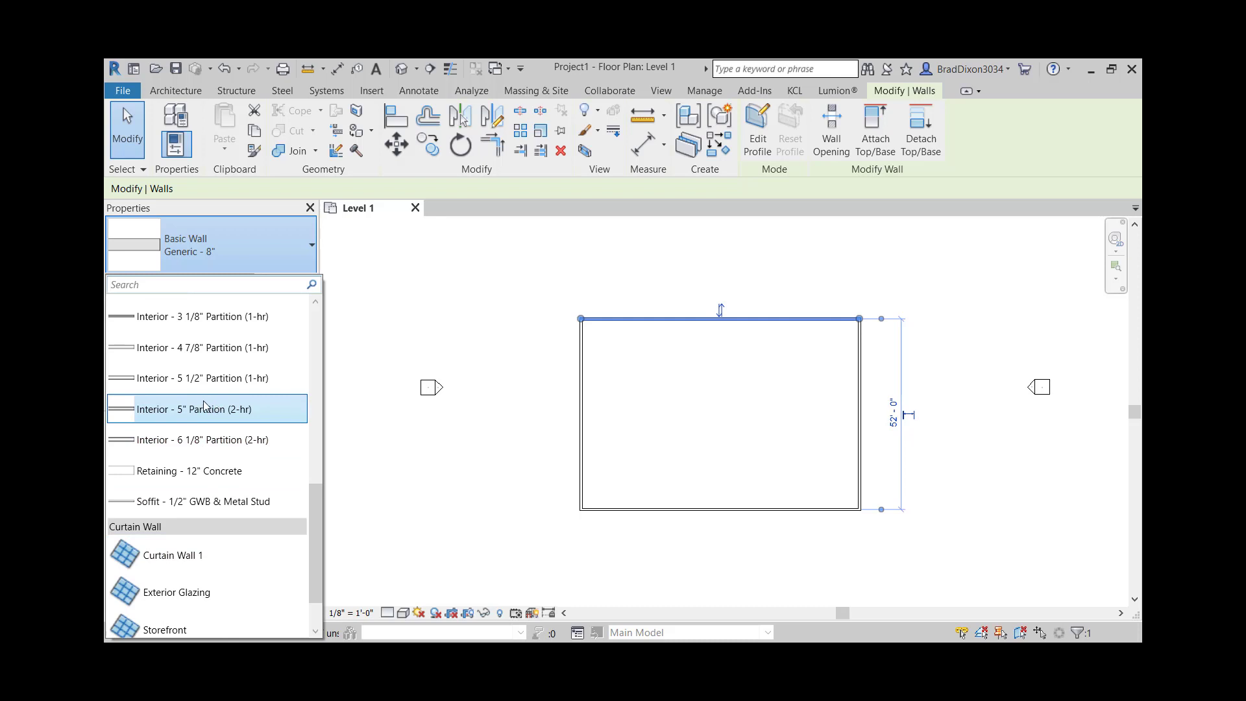
left_click(749, 298)
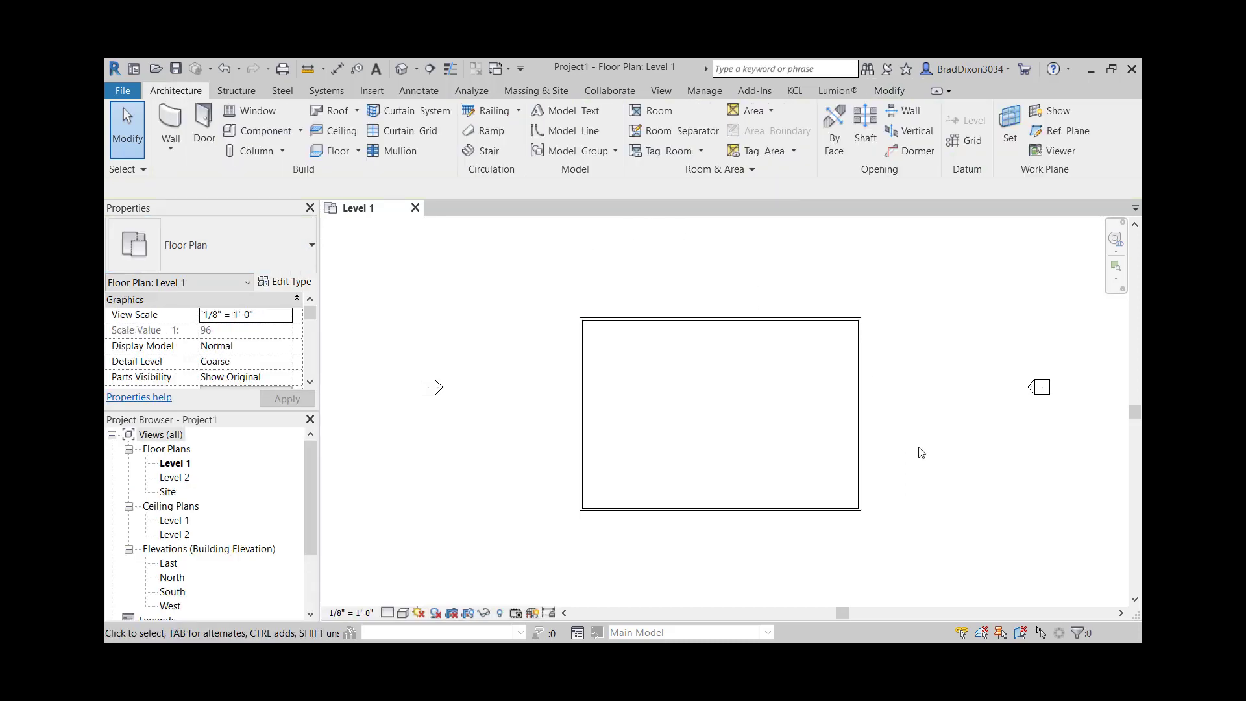
Step: Delete all four walls of the rectangle
left_click_drag(892, 539, 501, 275)
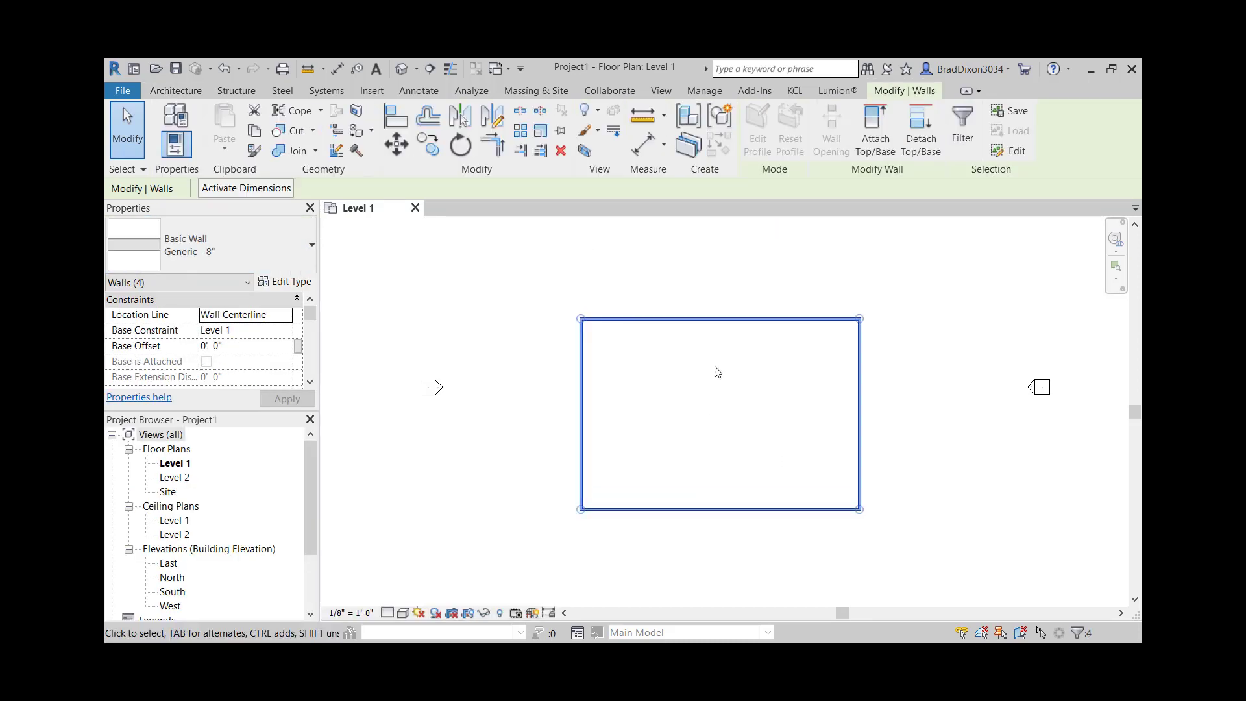
key("Delete")
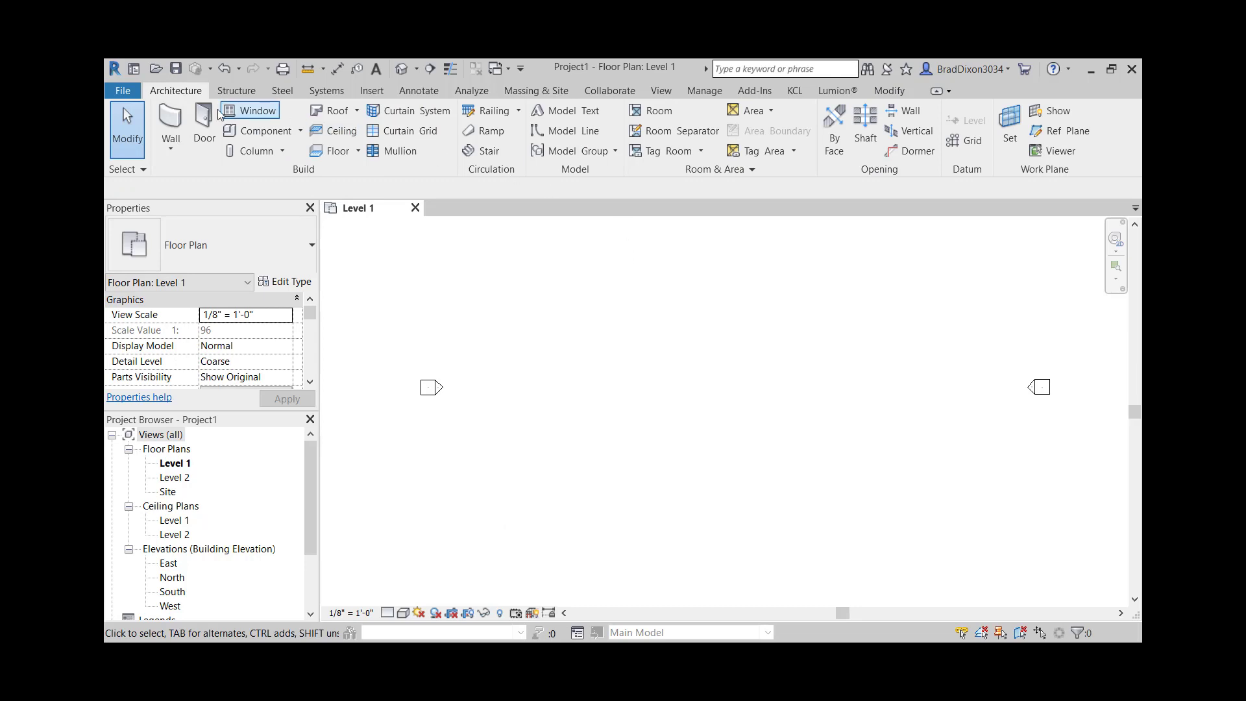
Step: Duplicate the Generic - 5" basic wall type under the name Exterior Garage Wall
left_click(170, 120)
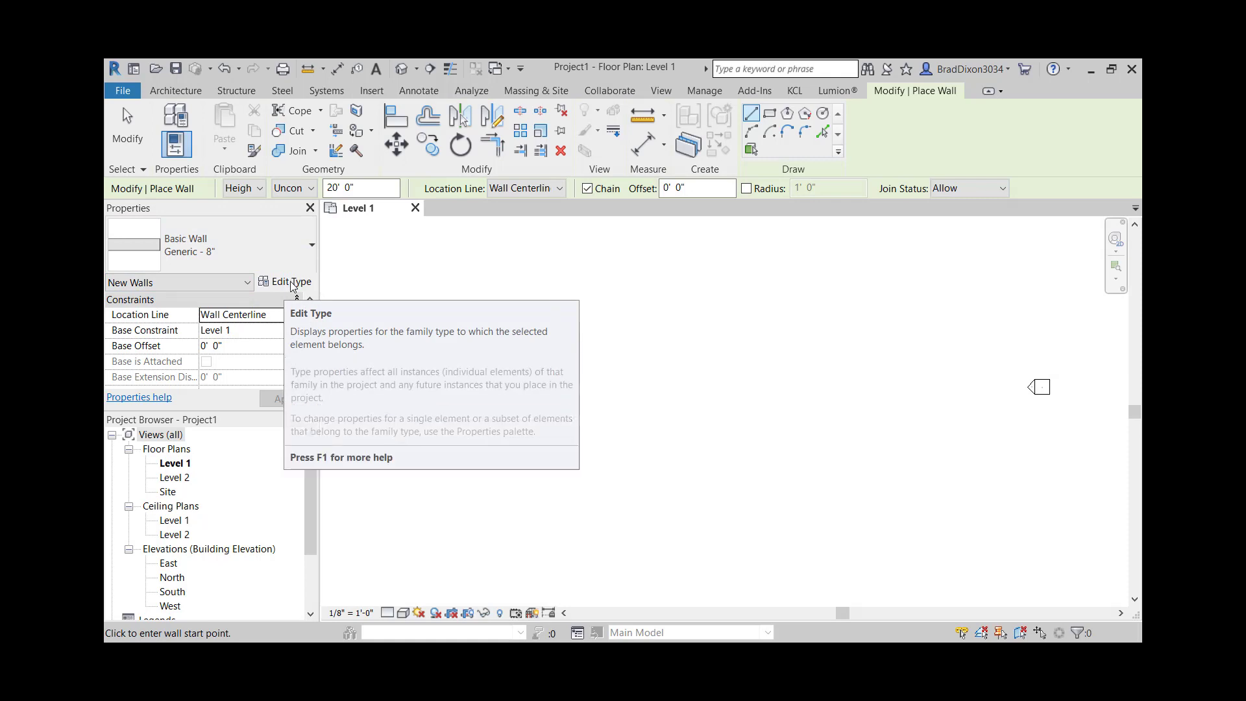
left_click(291, 282)
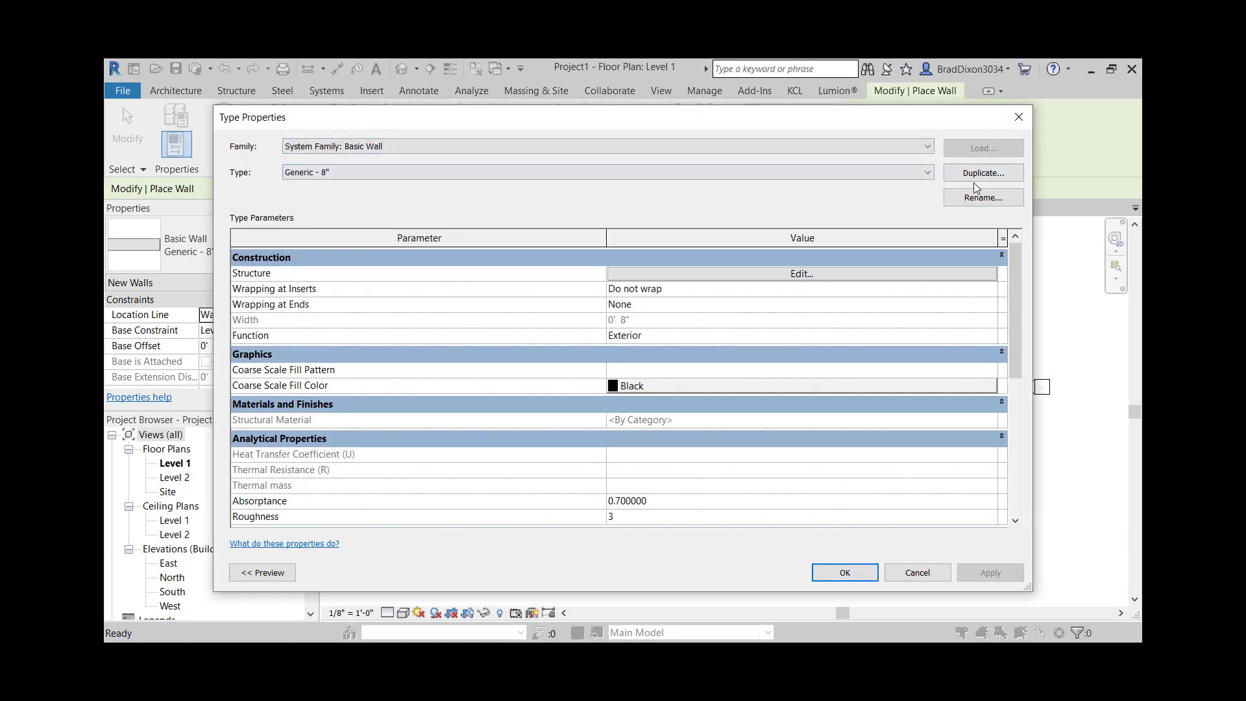
left_click(927, 173)
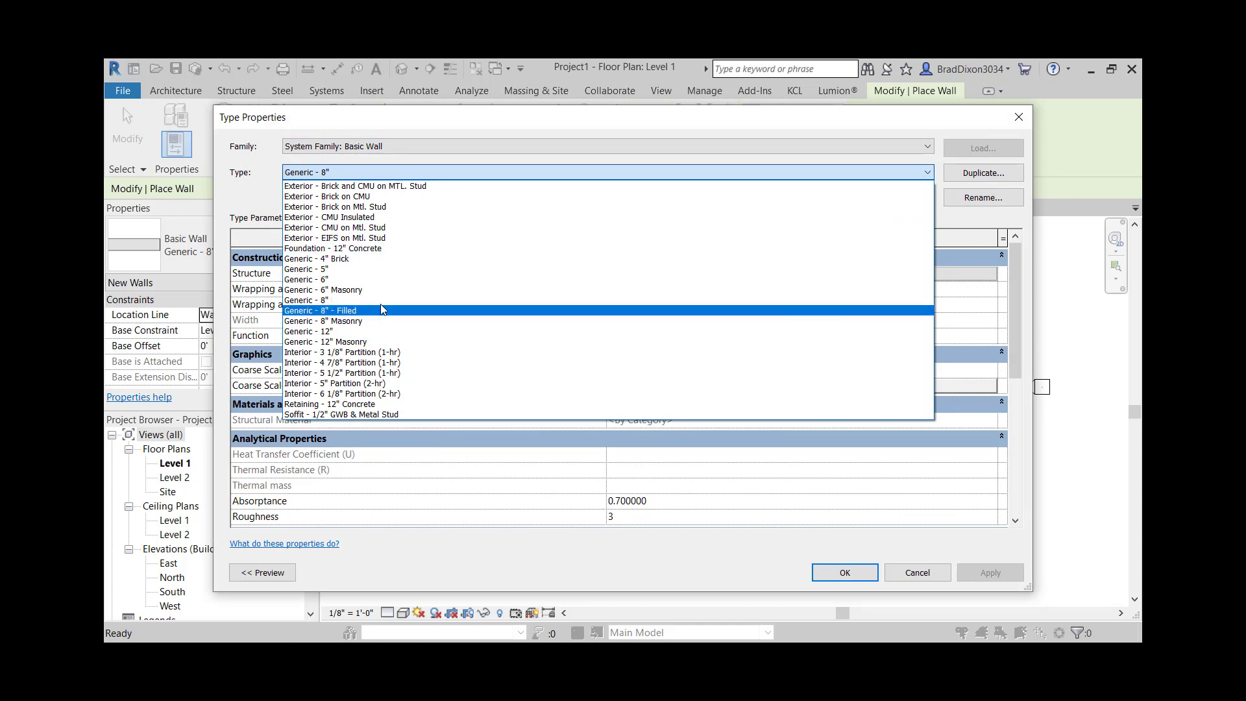
left_click(348, 271)
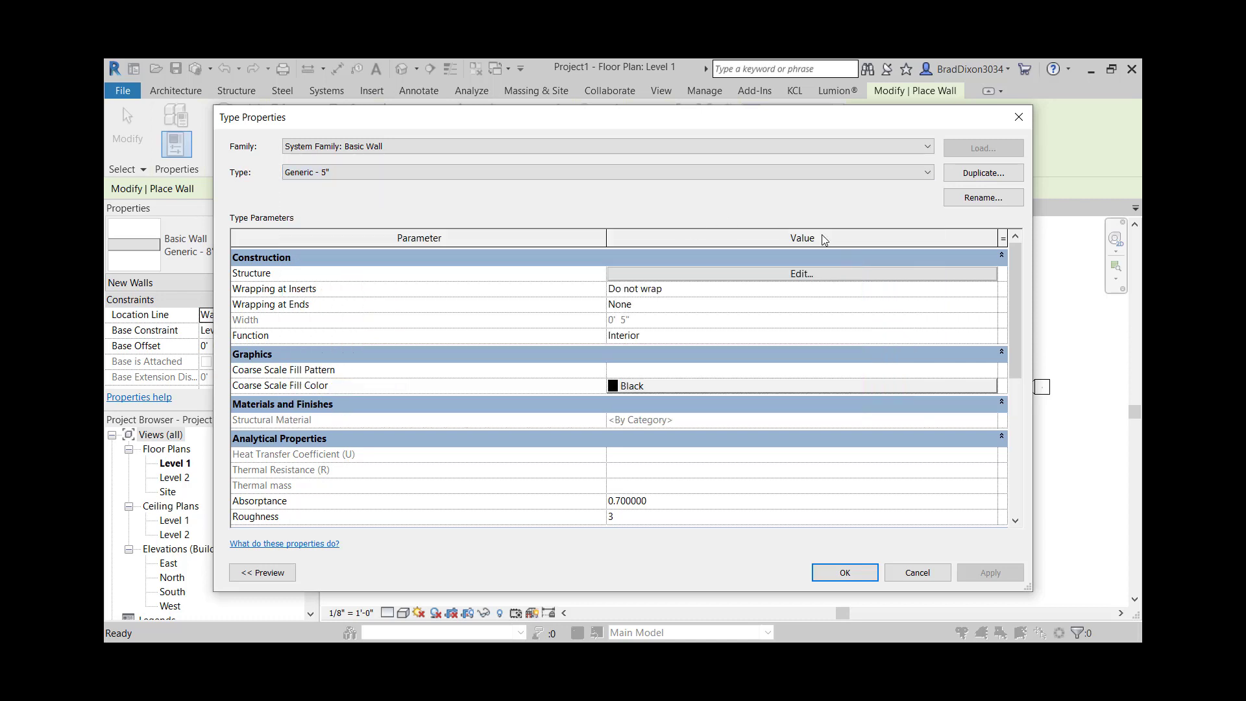
left_click(1011, 174)
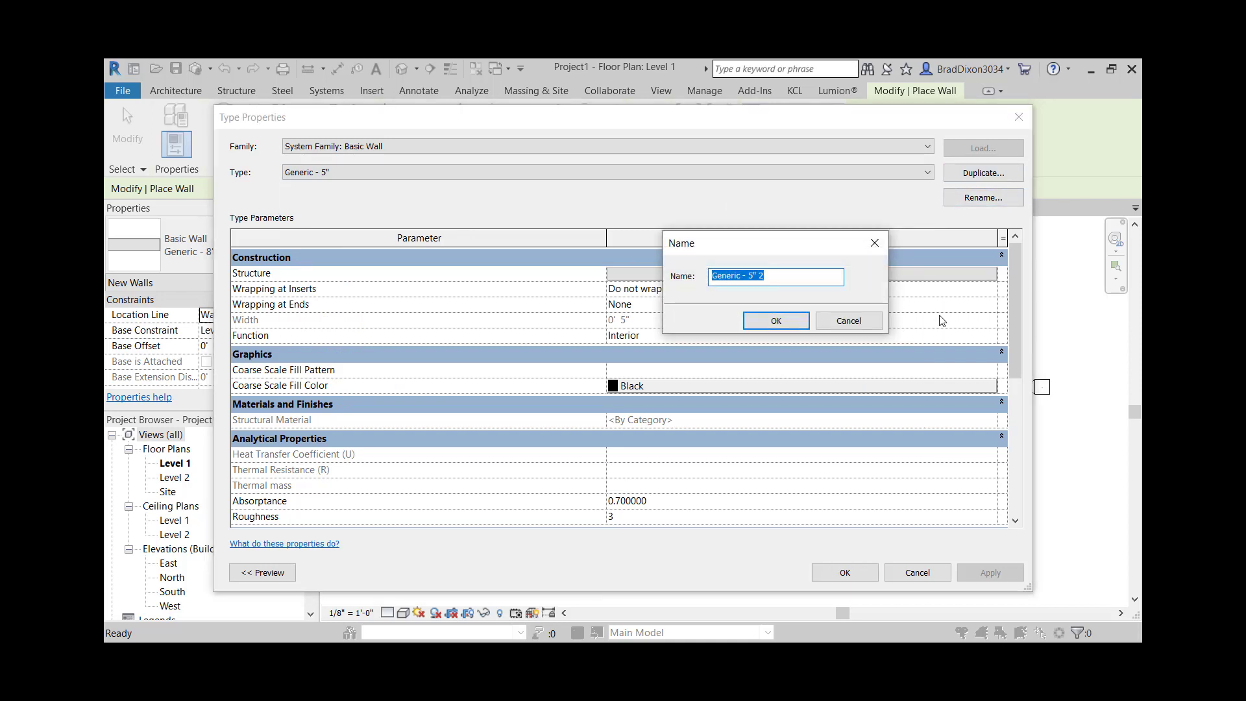
type("Exterior Garage Wall")
left_click(796, 320)
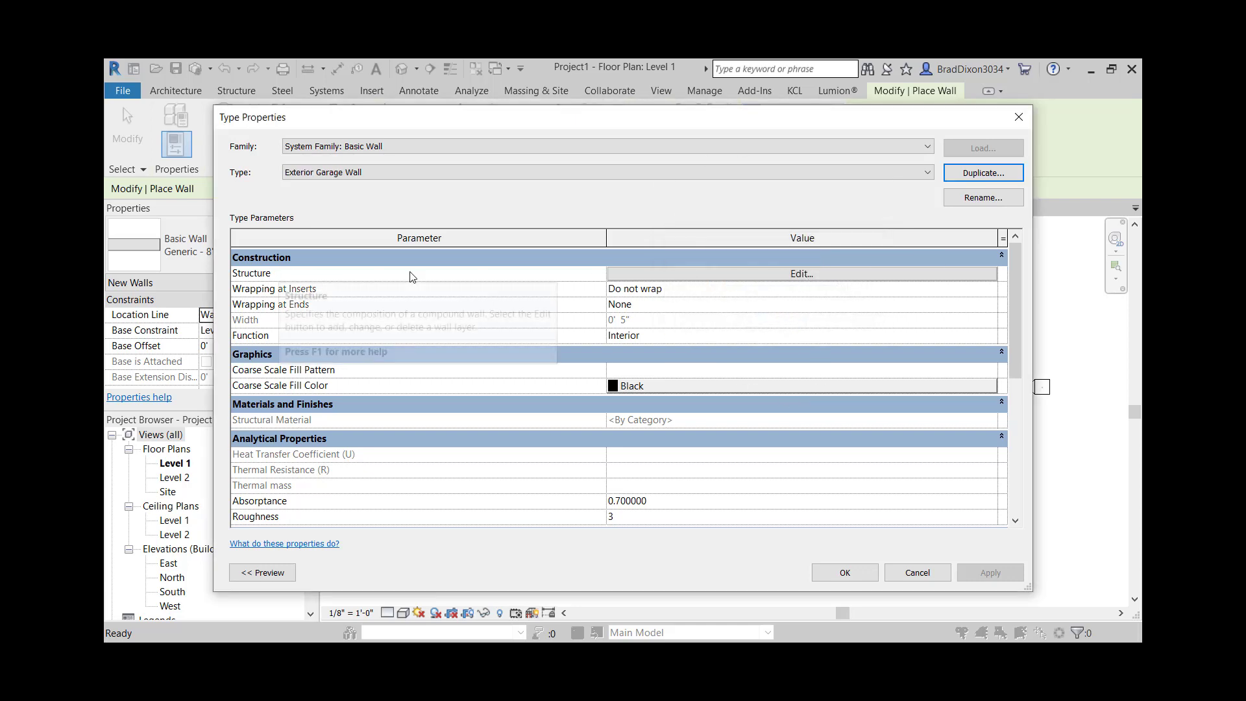
Step: Set the thickness of the Exterior Garage Wall's structure layer to 3 1/2"
left_click(773, 279)
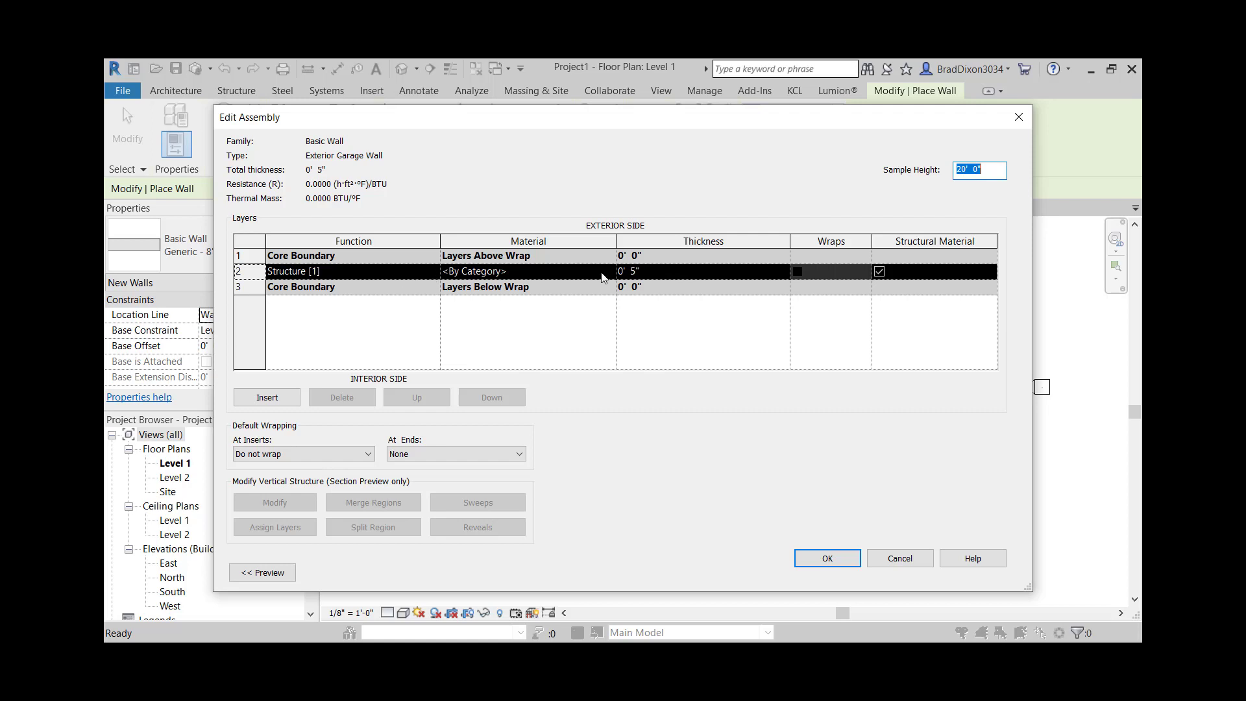
left_click(655, 272)
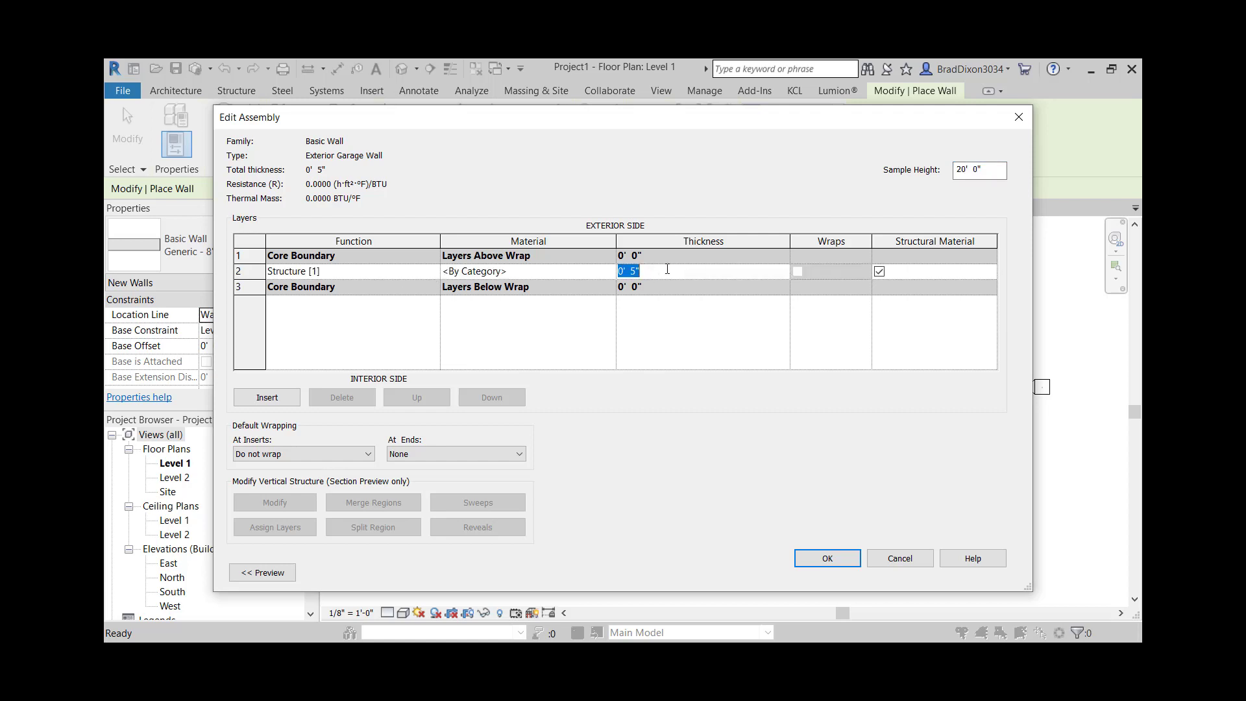
type("3.")
left_click(714, 356)
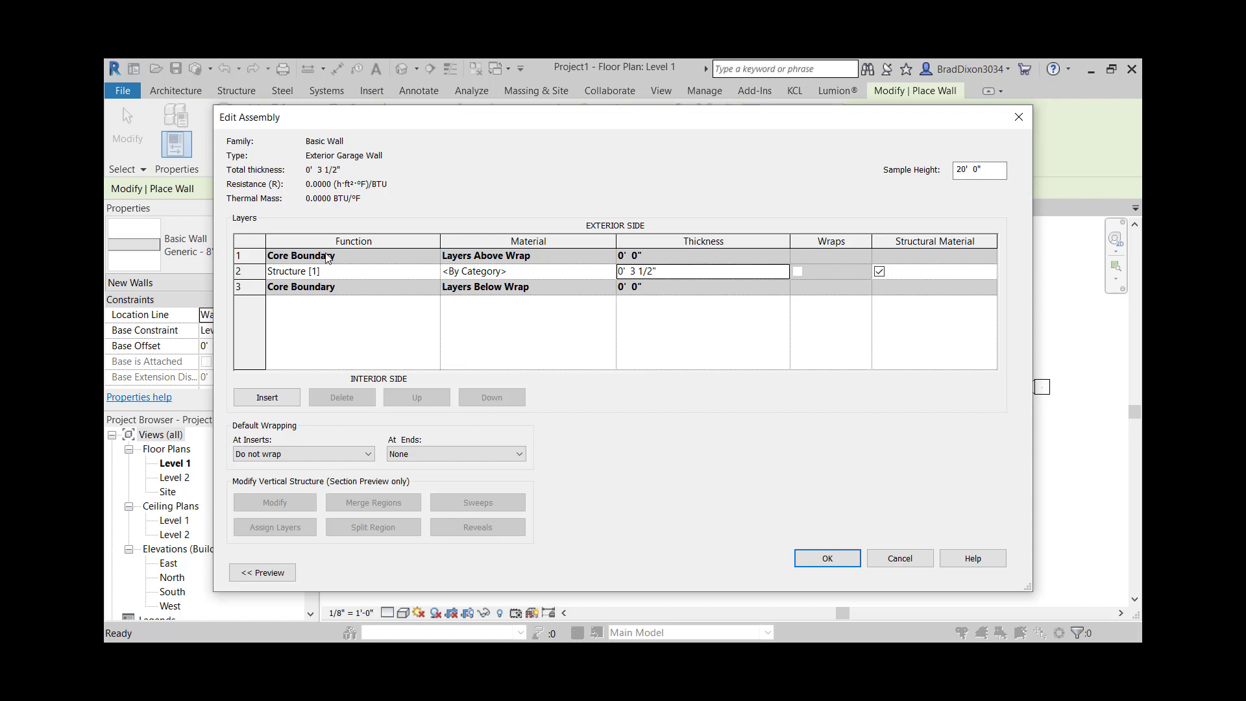
Step: Insert a Substrate [2] layer 1/2" thick on the exterior side of the wall's core boundary
left_click(255, 256)
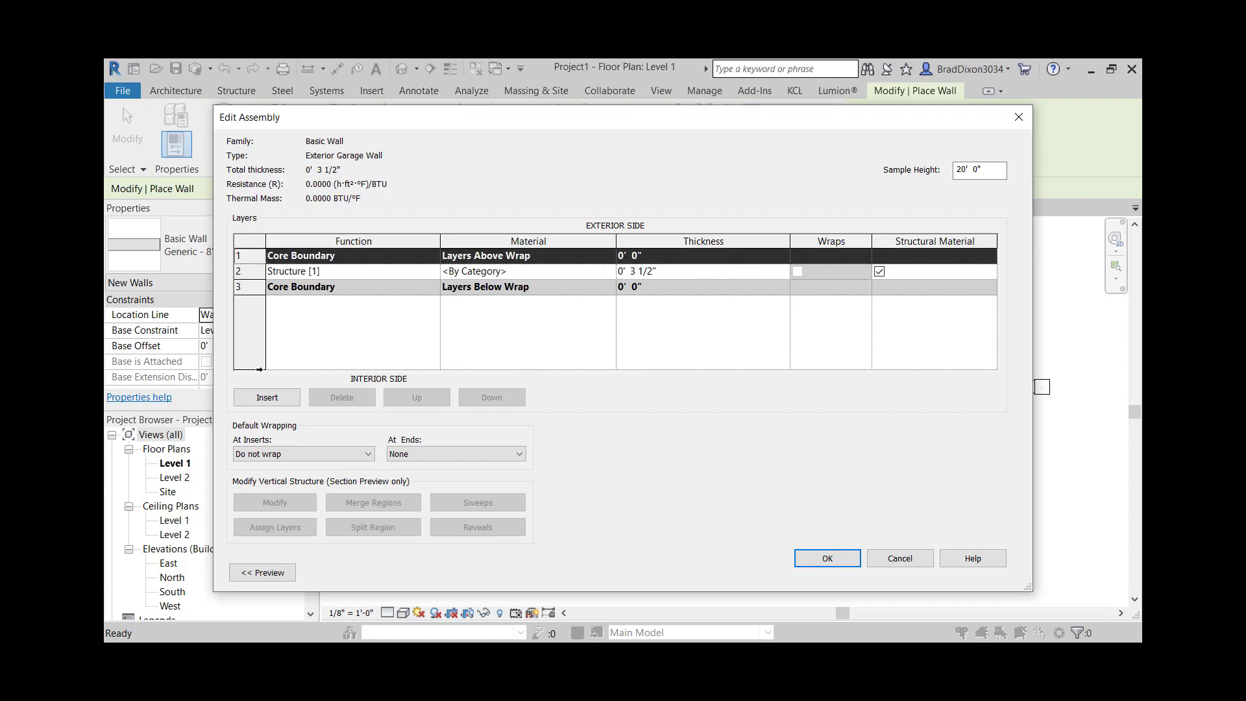
left_click(267, 398)
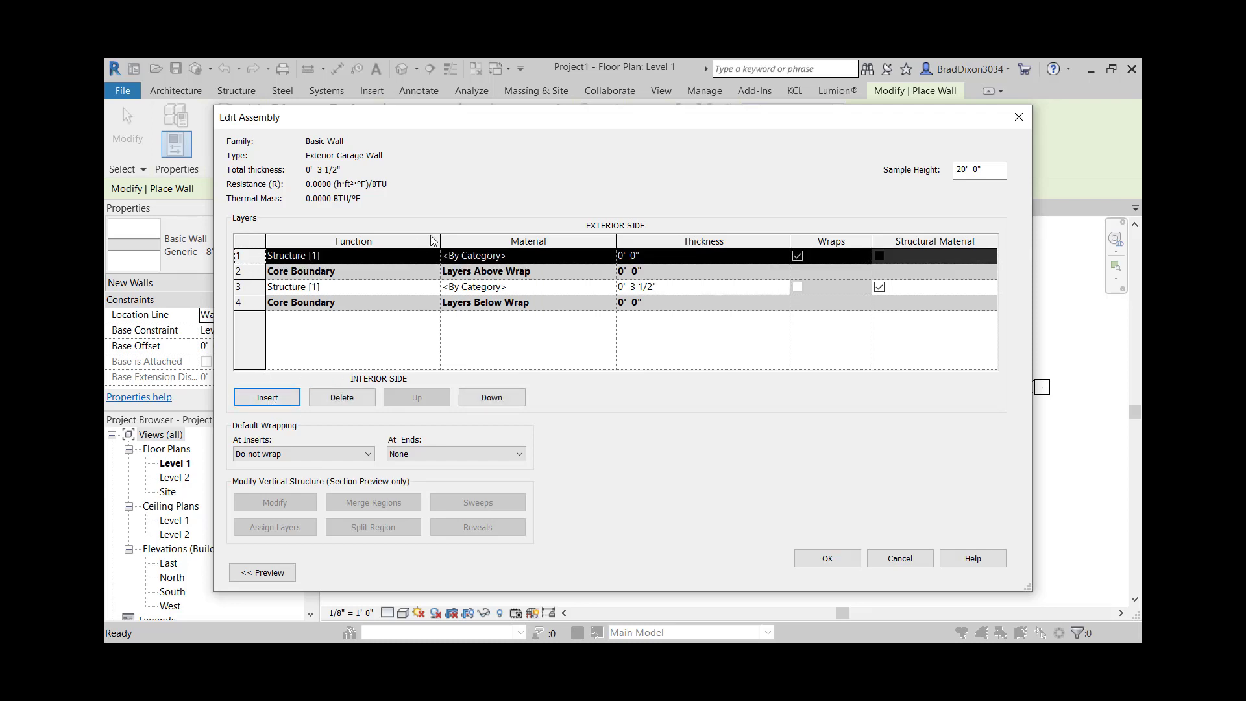
left_click(436, 257)
left_click(433, 257)
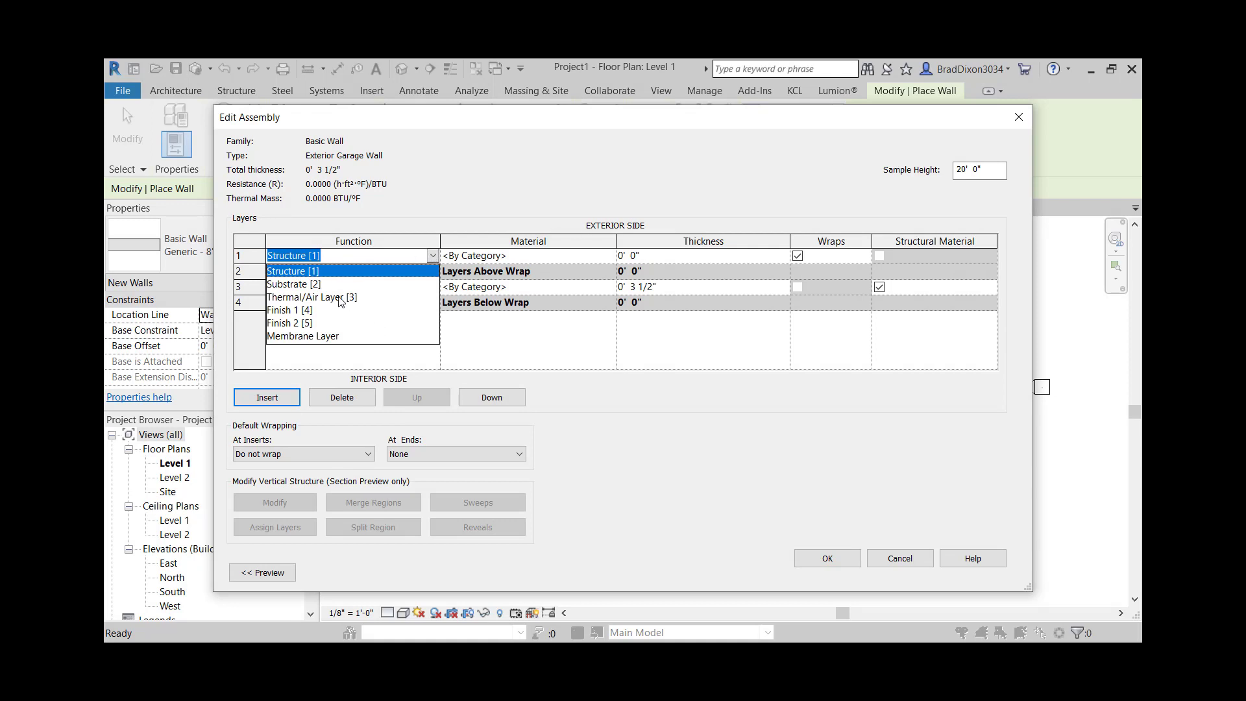
left_click(306, 285)
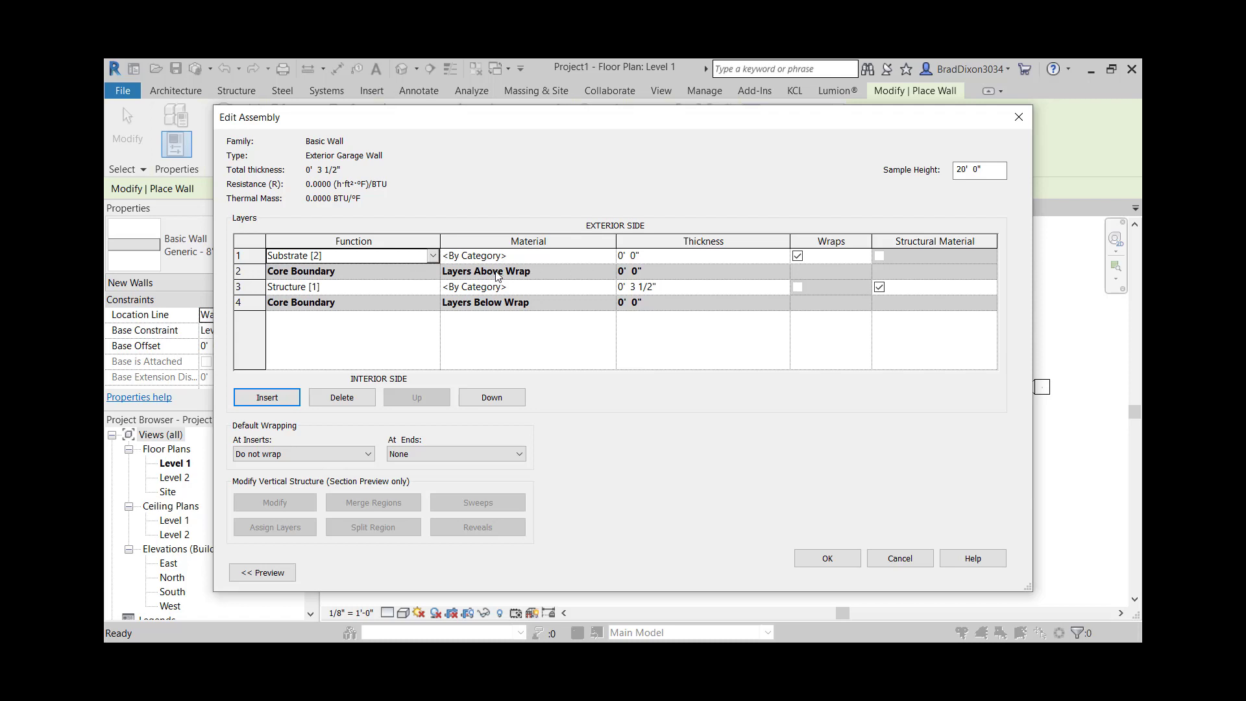
left_click(669, 257)
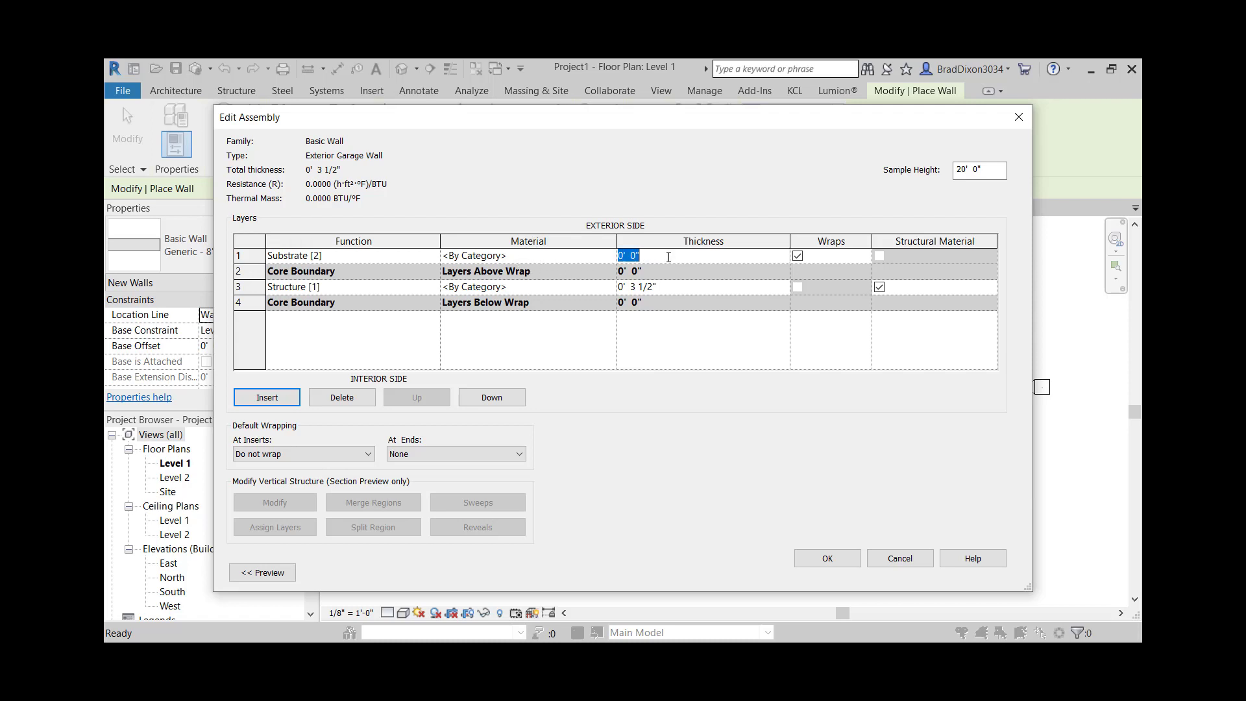
type(".5")
left_click(607, 328)
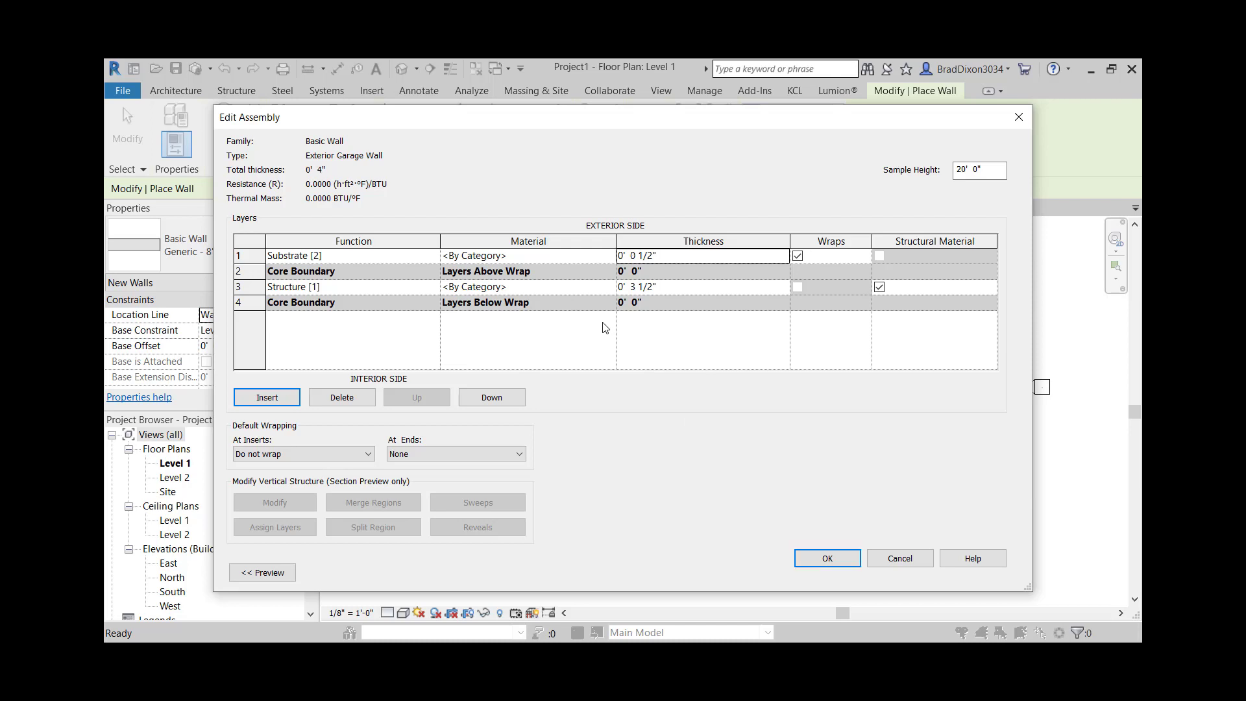
Step: Insert a Finish 1 [4] layer 3/4" thick as the outermost layer, outside the substrate on the exterior side
left_click(249, 257)
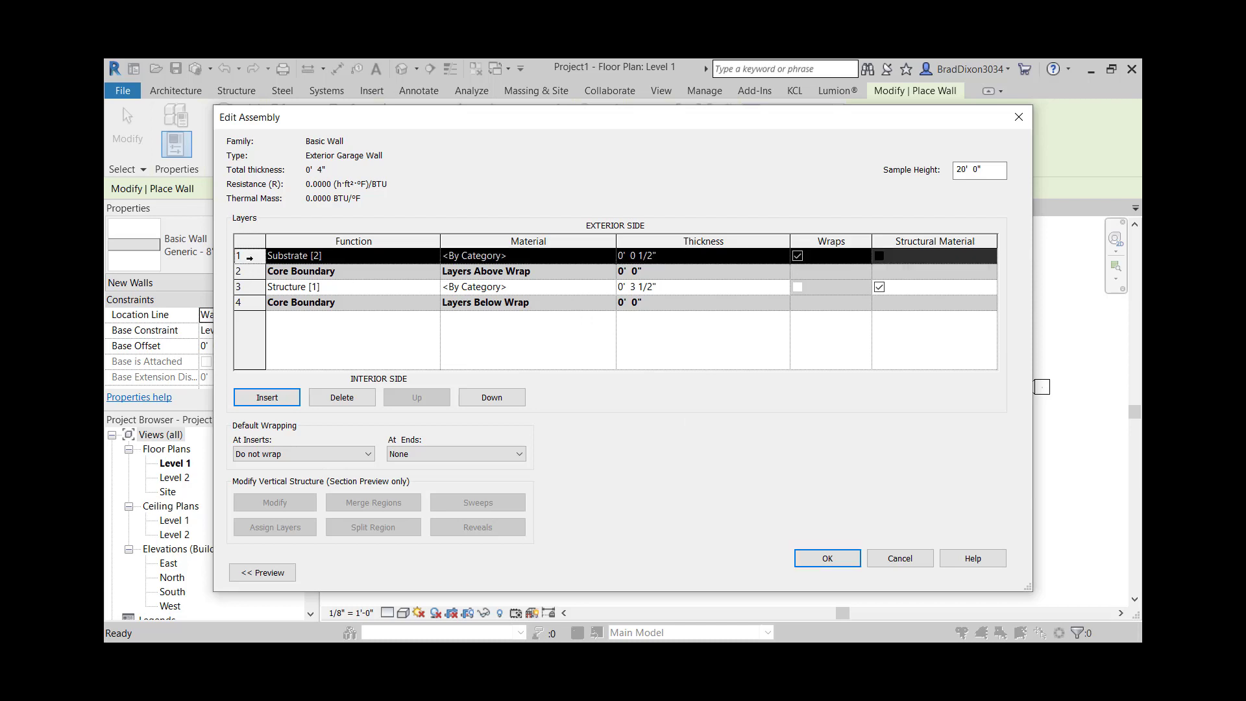
left_click(279, 398)
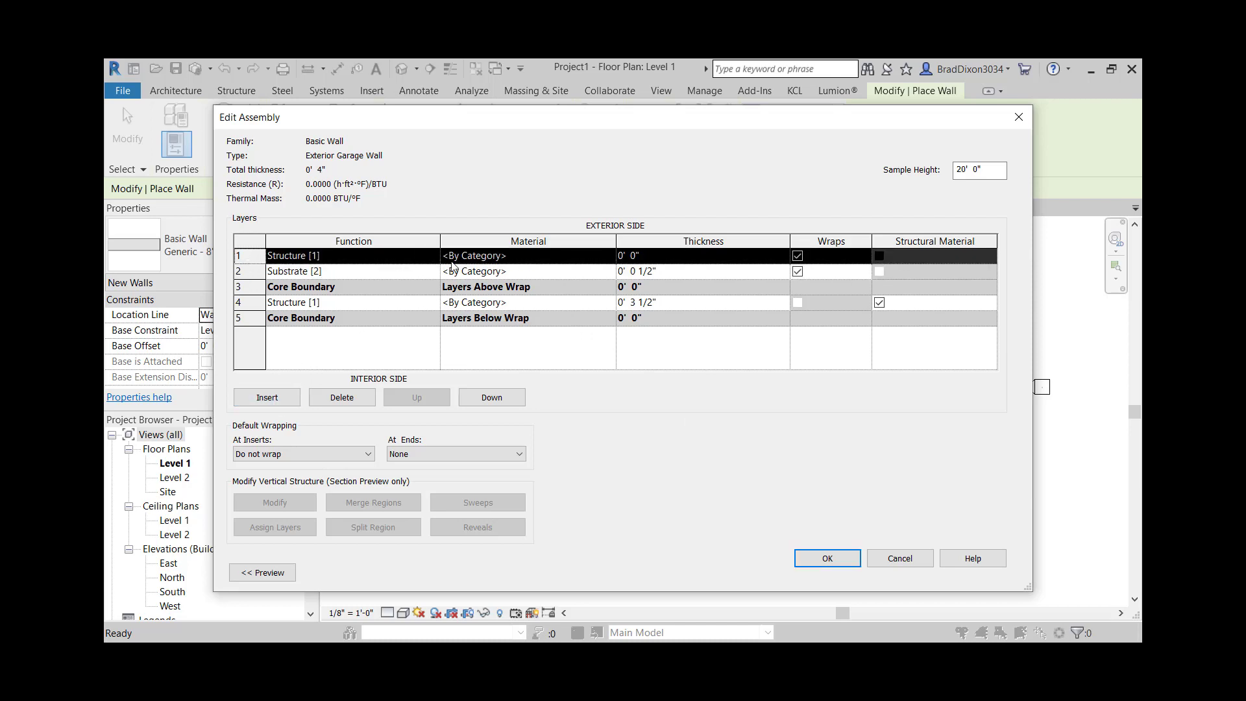
left_click(419, 257)
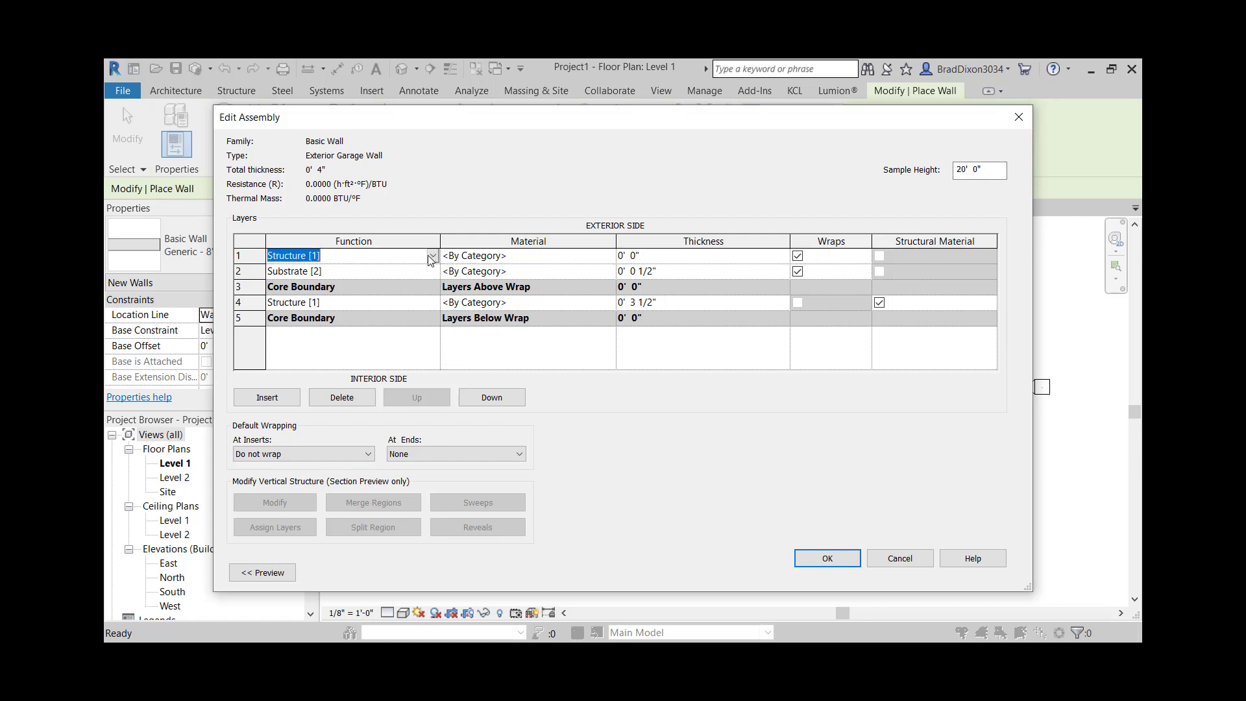
left_click(433, 257)
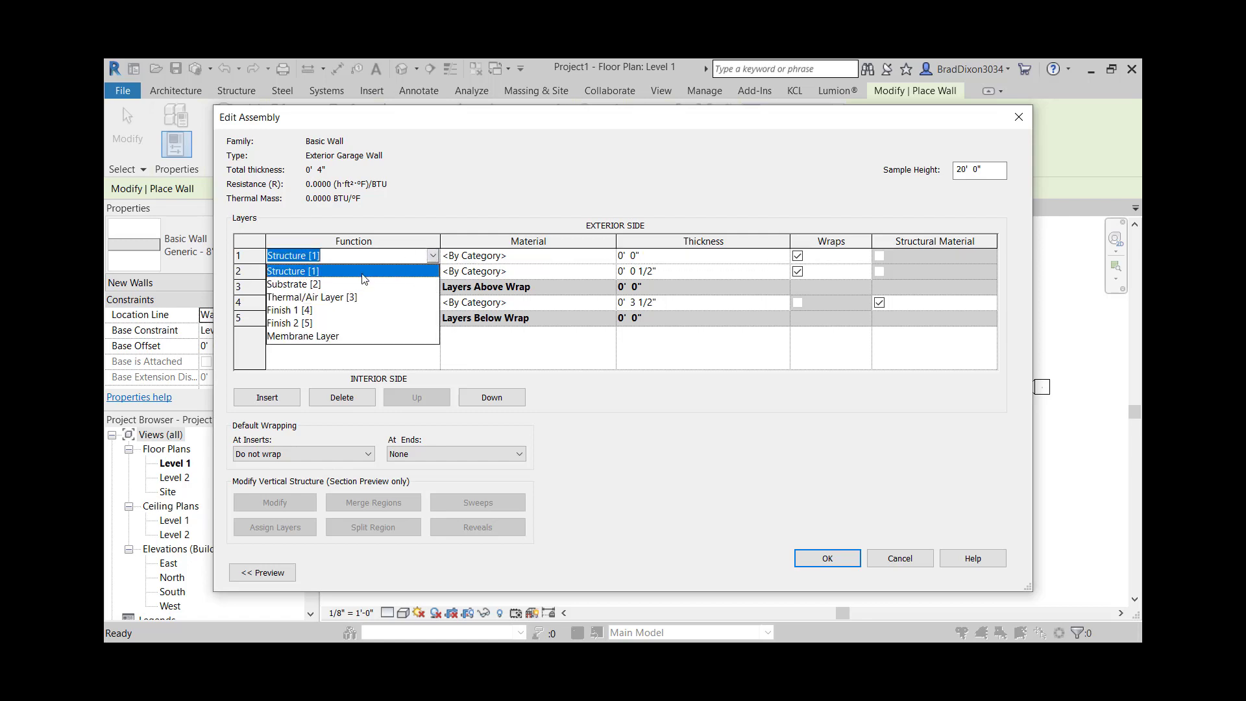
left_click(307, 311)
left_click(573, 261)
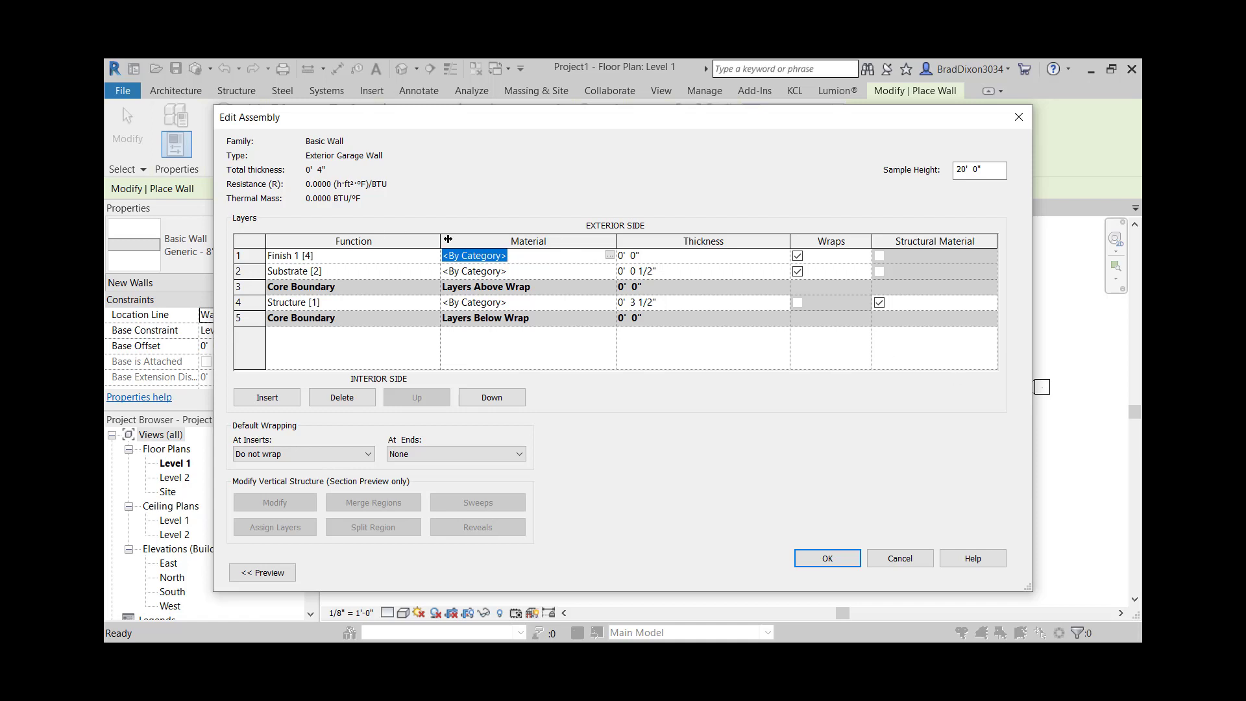
left_click(650, 259)
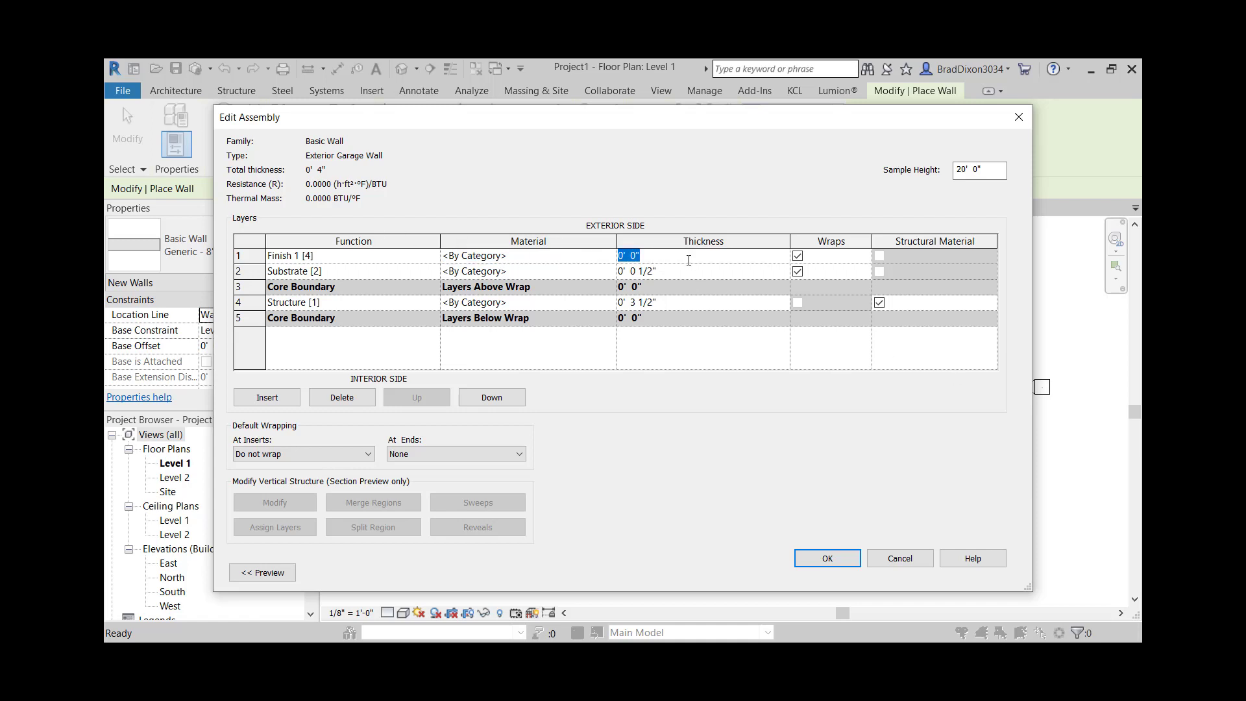
type(".")
type("75\"")
left_click(663, 345)
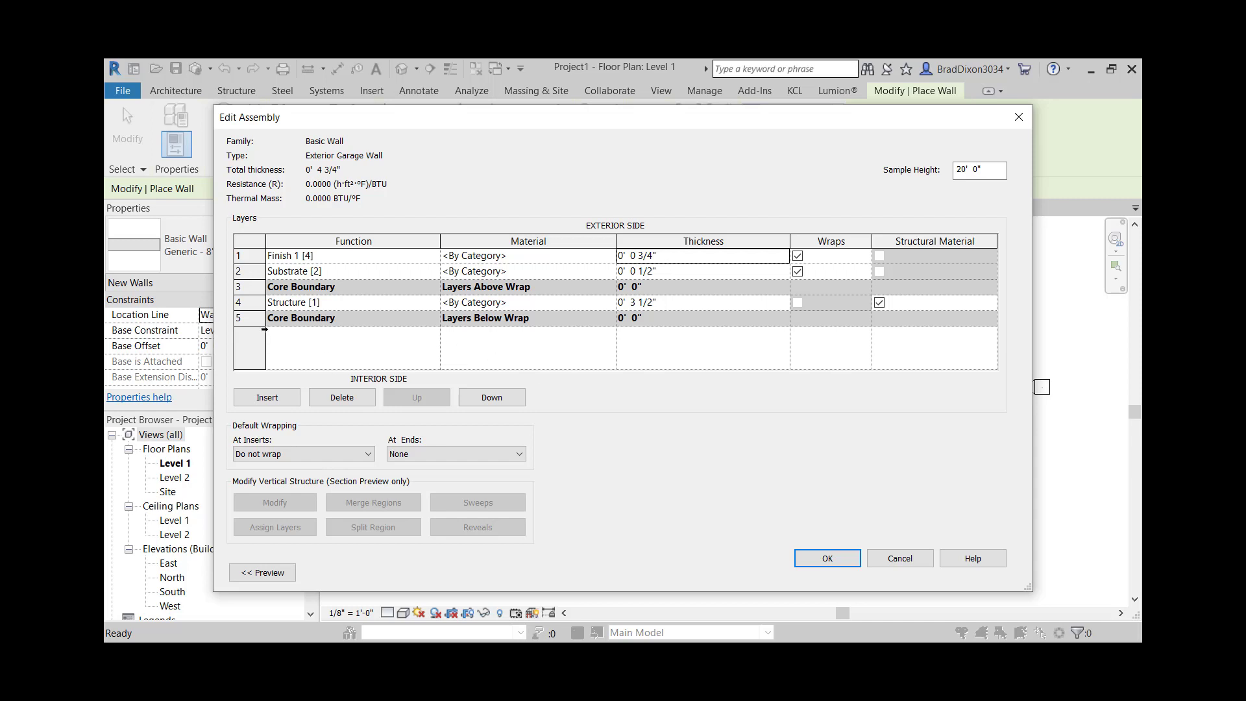
Step: Insert a layer on the interior side below the lower core boundary, and delete that layer again
left_click(258, 319)
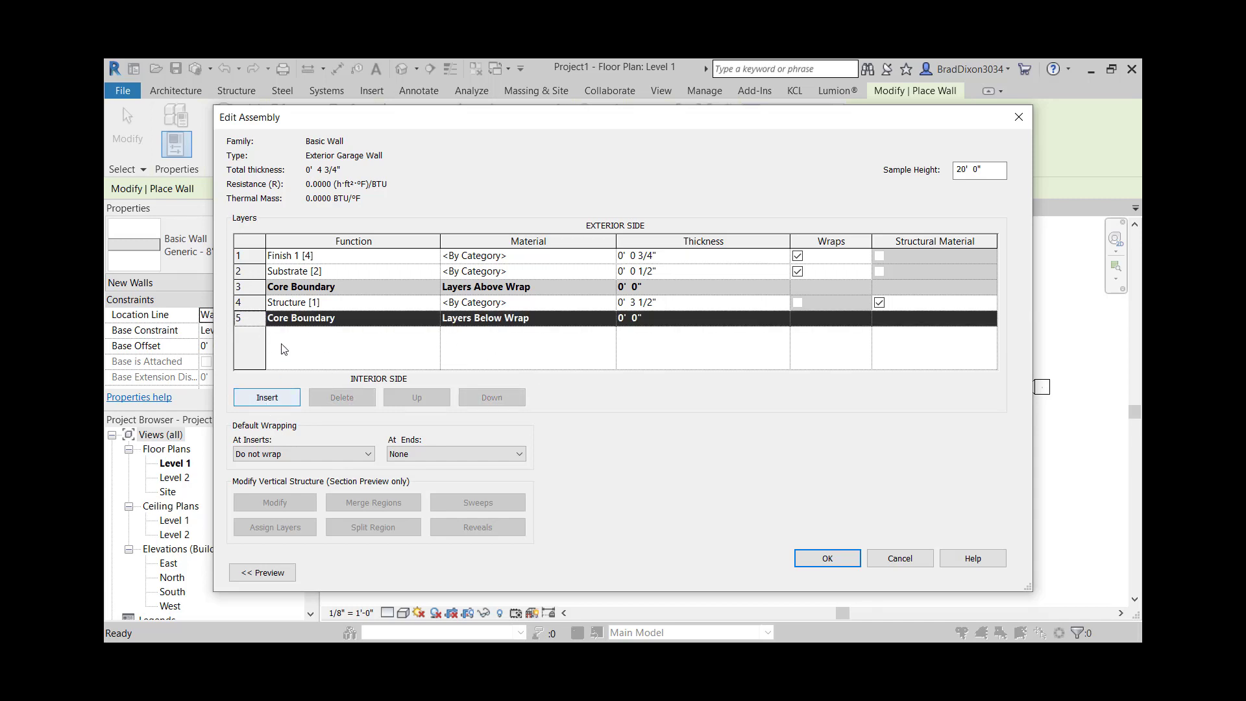
left_click(268, 398)
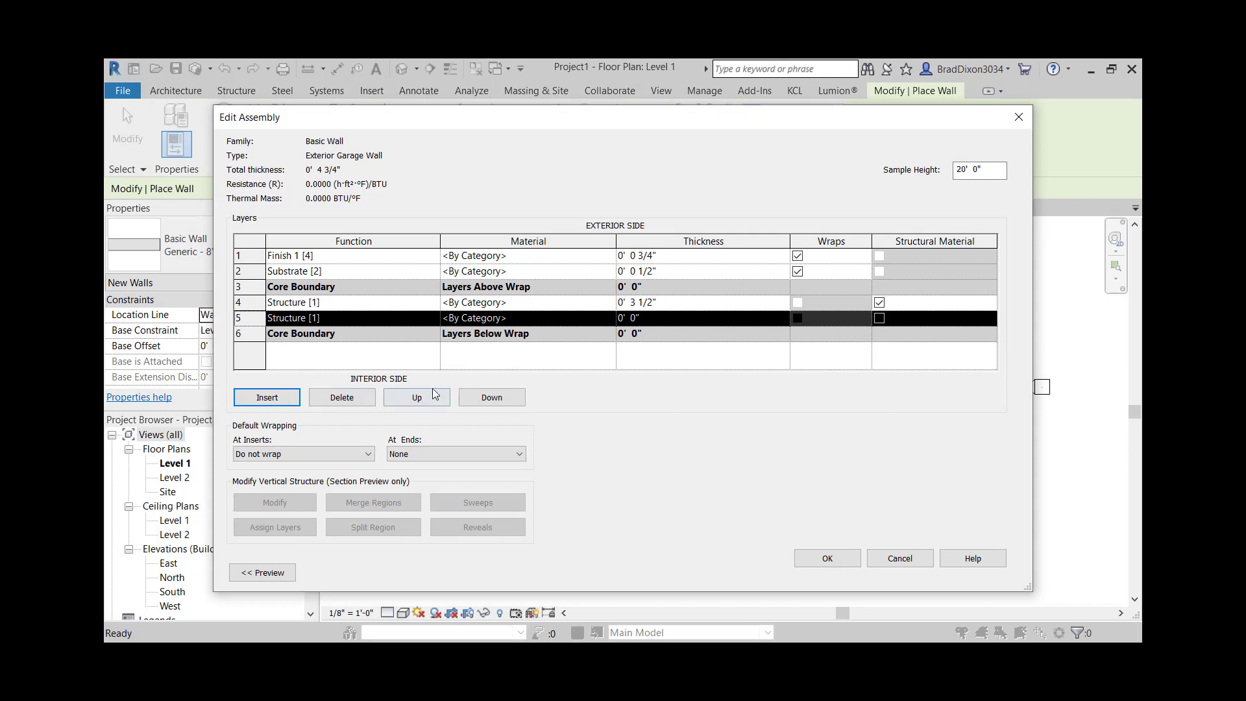
left_click(491, 398)
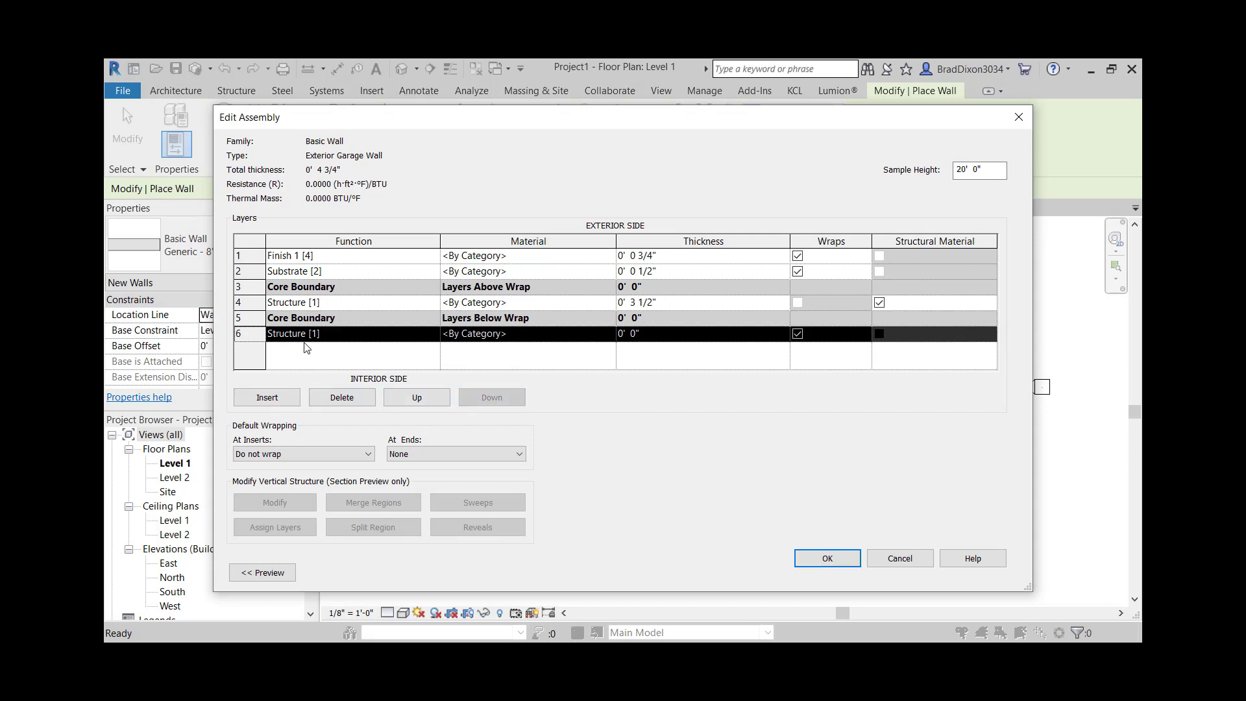
left_click(416, 335)
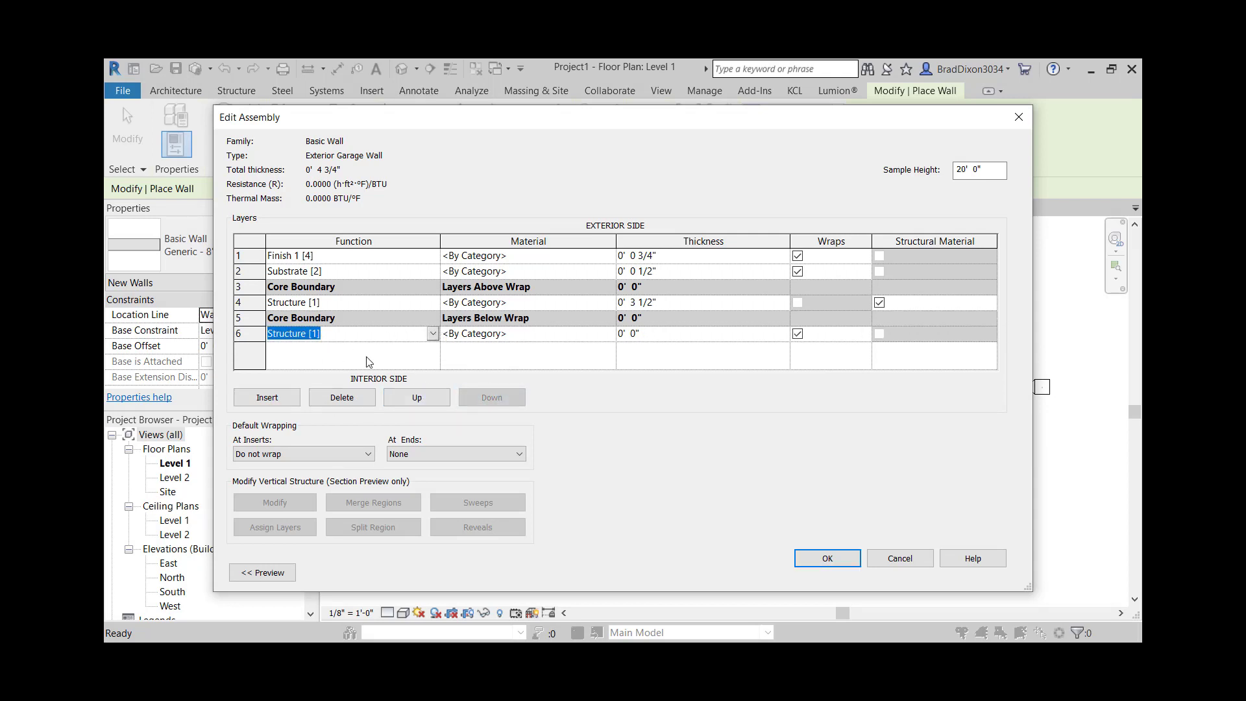
left_click(251, 334)
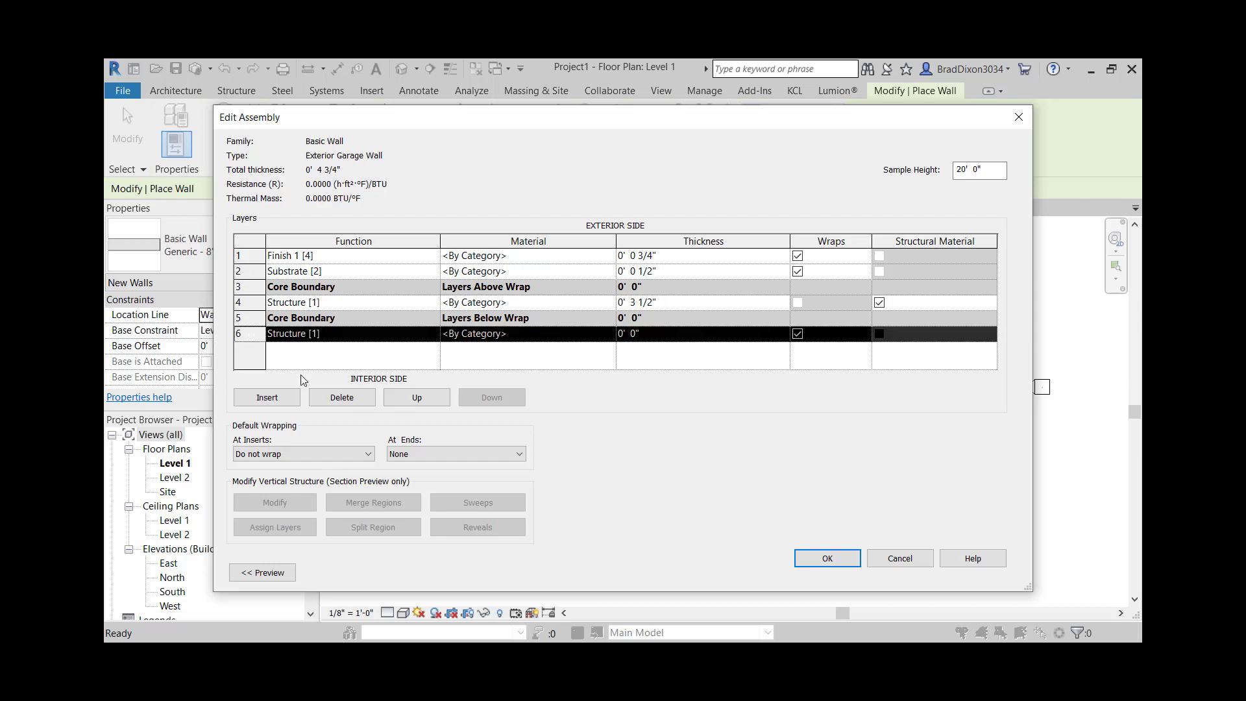
left_click(351, 401)
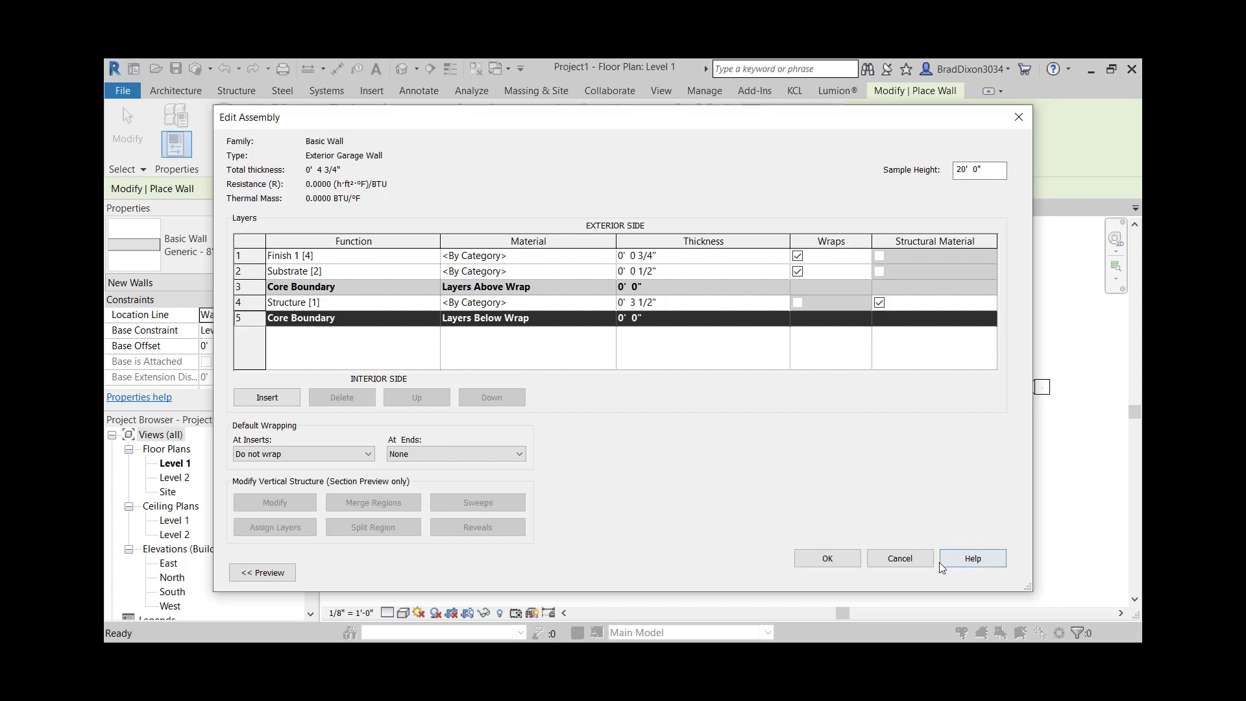
Step: Accept the layer assembly and the type properties of the Exterior Garage Wall
left_click(833, 561)
left_click(834, 561)
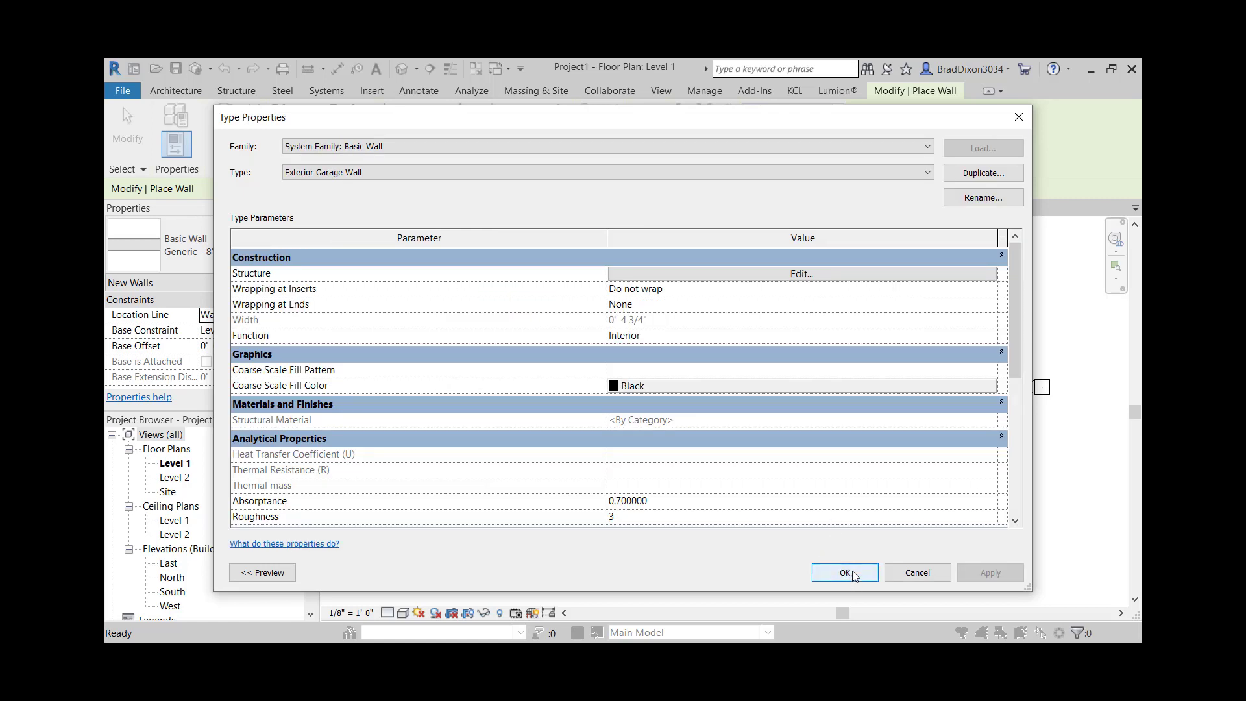
left_click(846, 573)
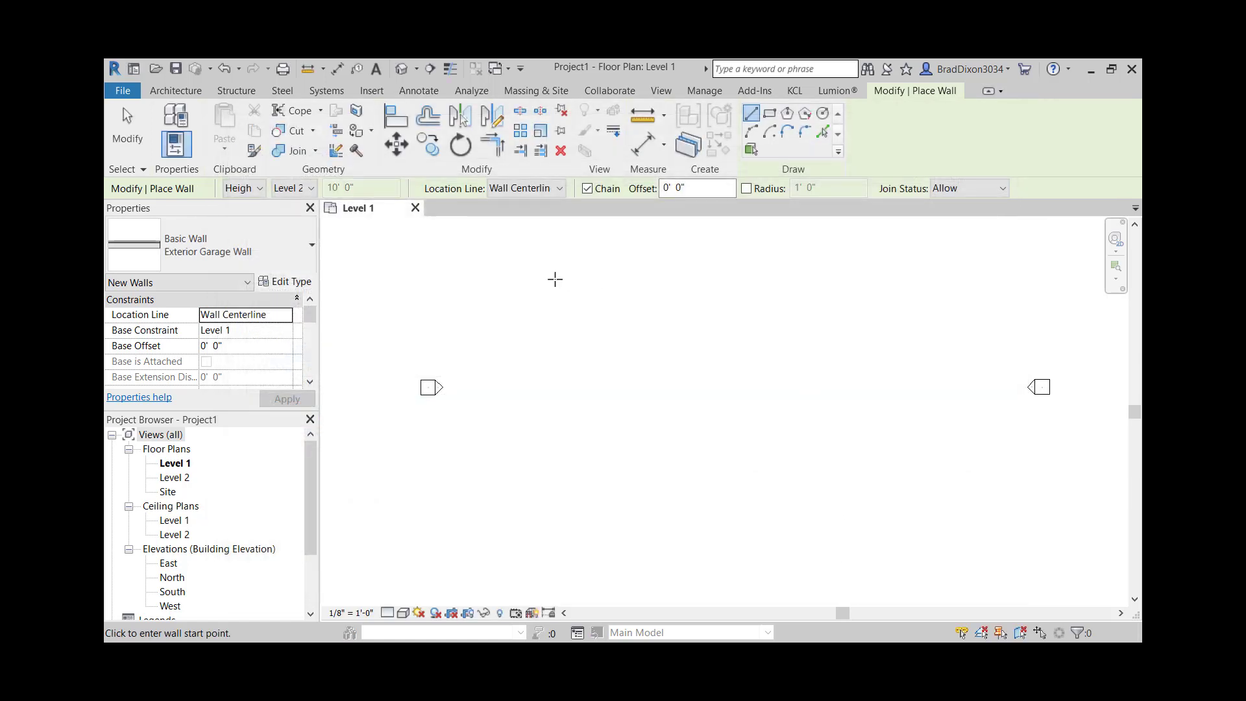
Step: Draw a closed rectangle of four Exterior Garage Wall segments, about 51'-6" wide by 43'-6" deep, on Level 1
left_click(583, 319)
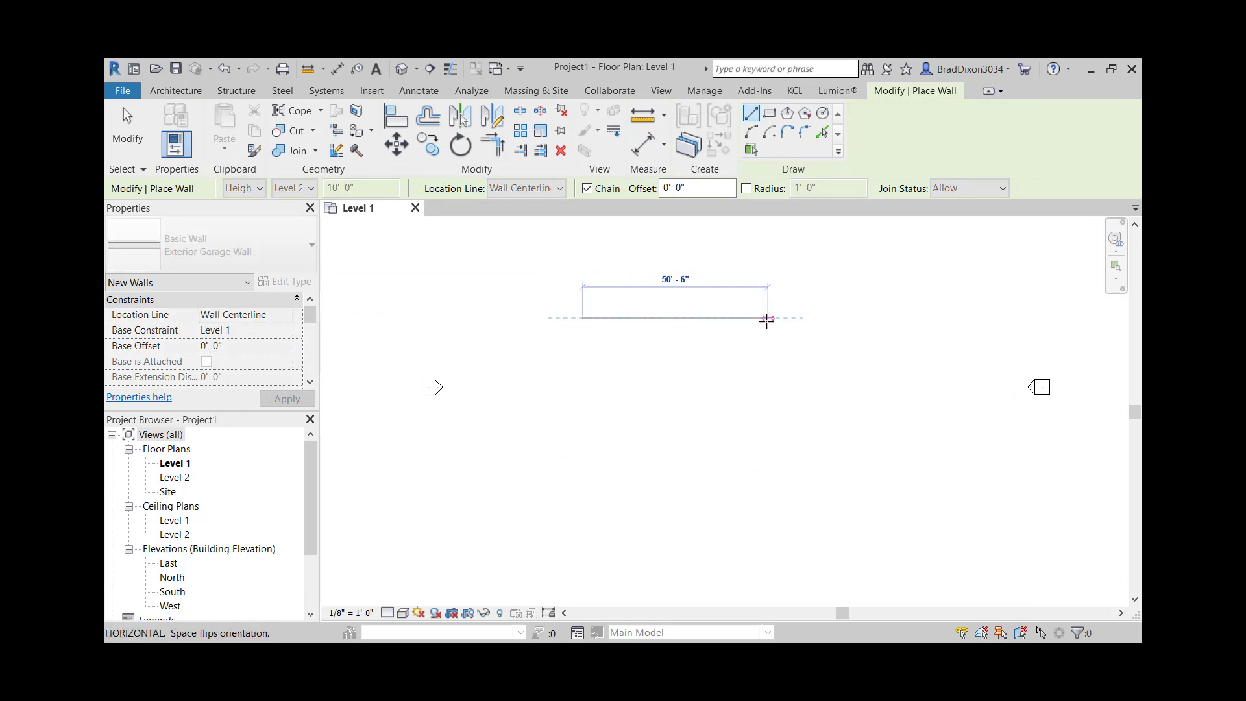
left_click(771, 318)
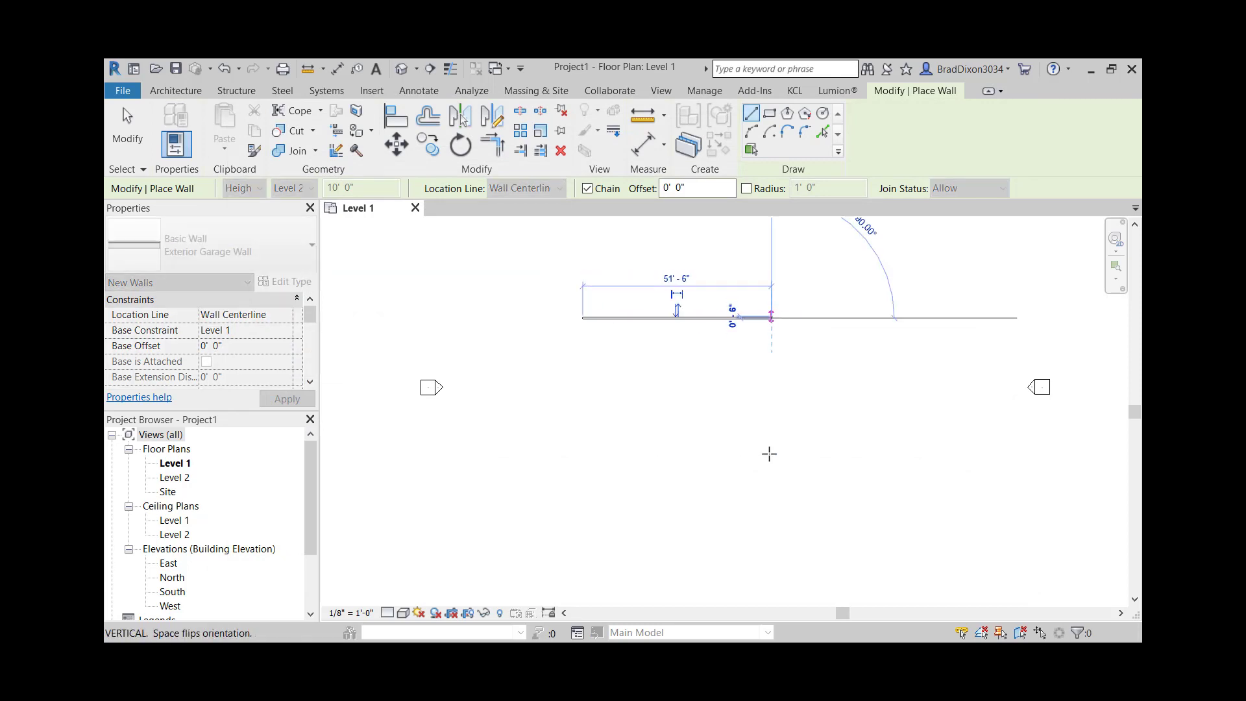
left_click(773, 477)
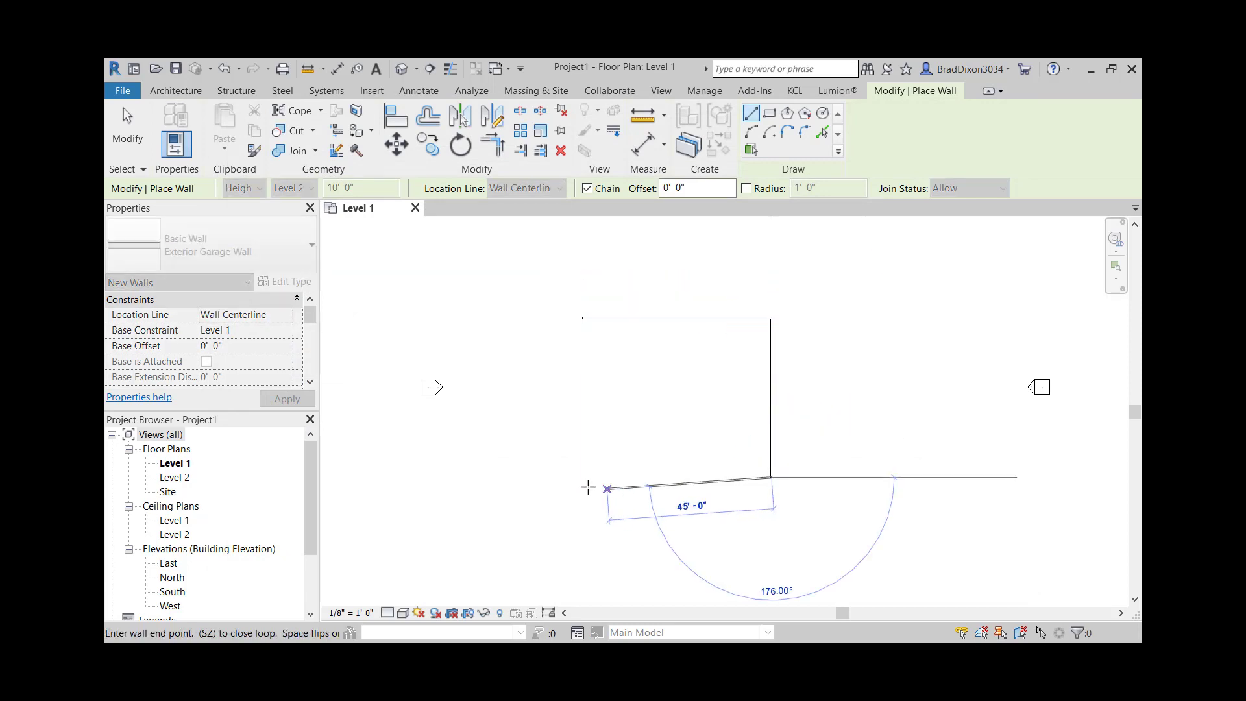
left_click(583, 478)
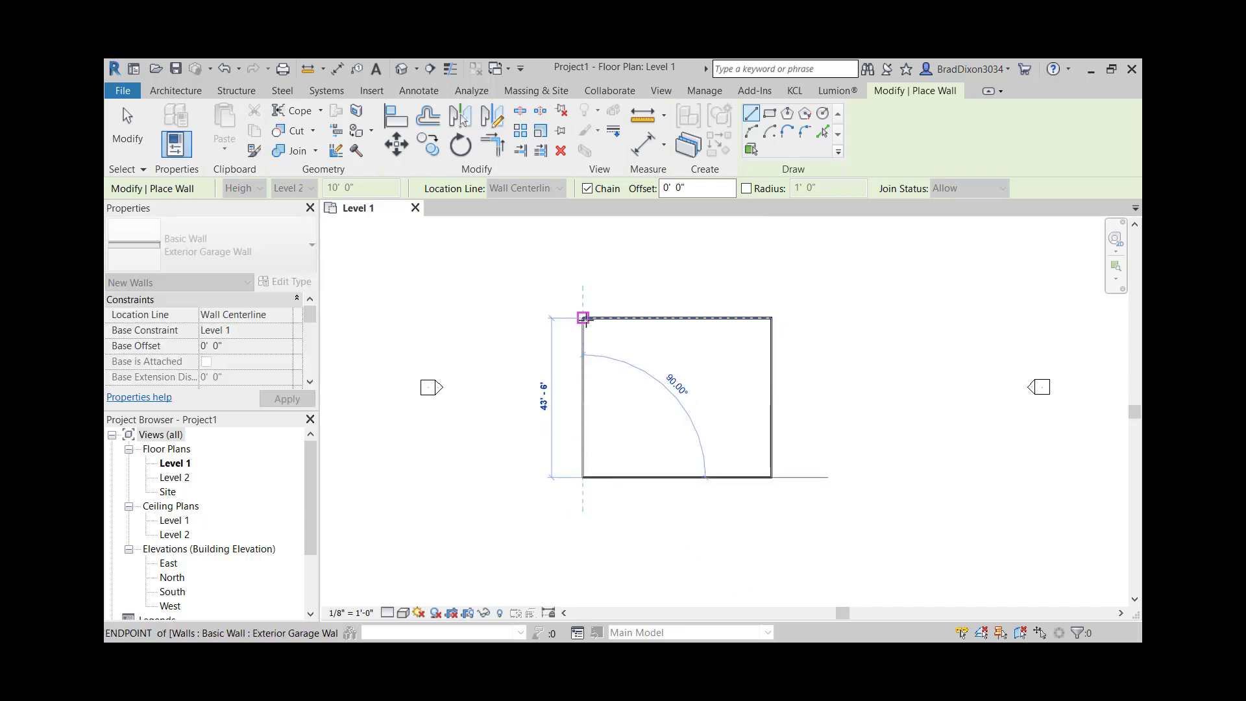
left_click(583, 318)
key("Escape")
key("Escape")
Step: Inspect the new walls up close at a corner and delete all four walls of the rectangle
scroll(487, 313, "up", 5)
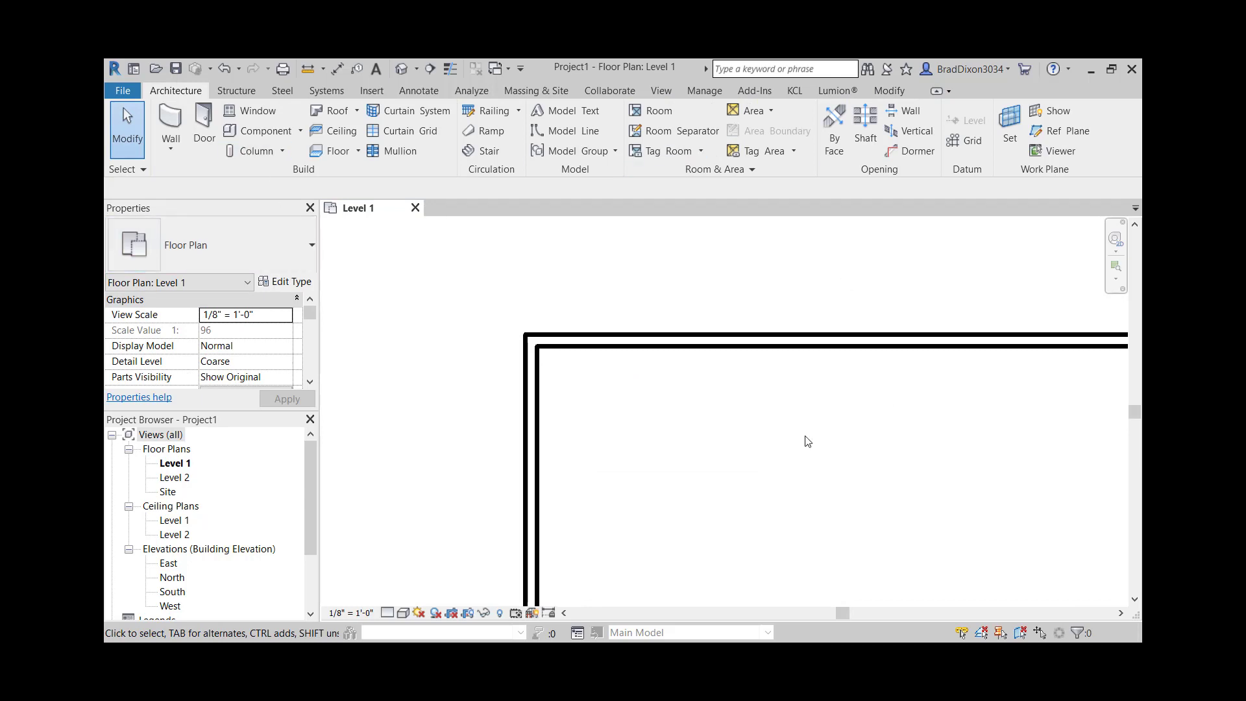
scroll(805, 445, "down", 3)
scroll(947, 505, "down", 2)
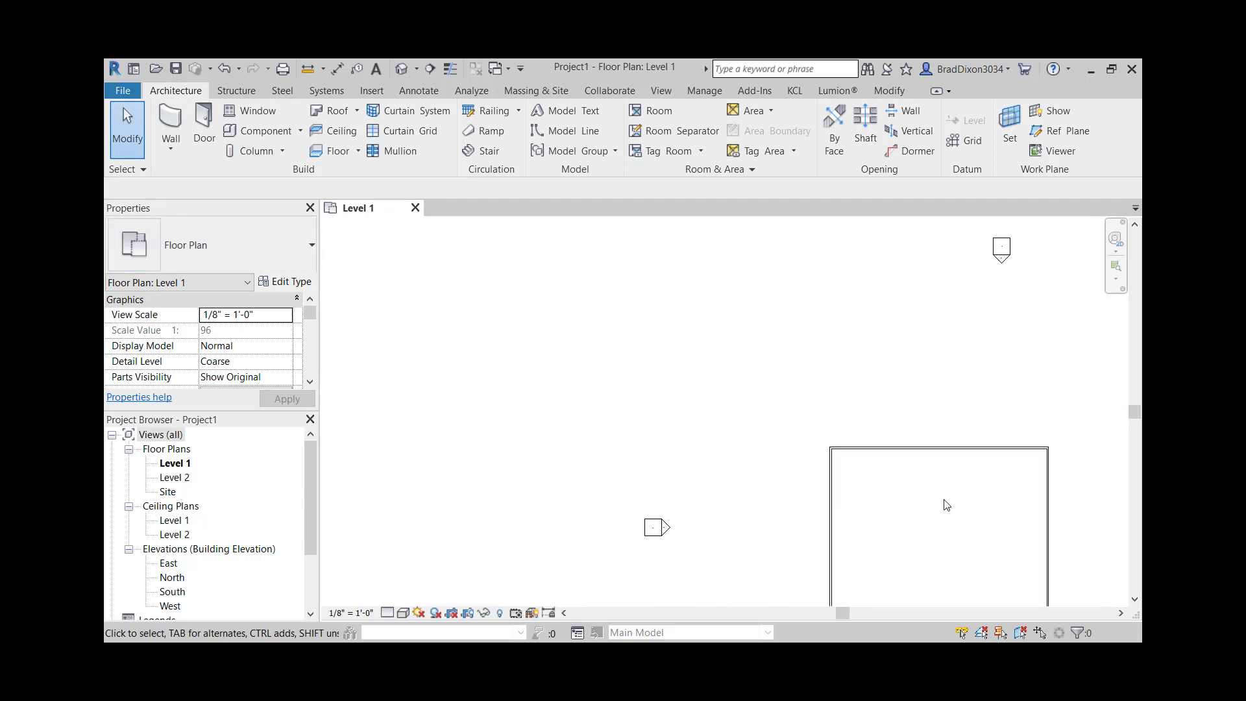
middle_click_drag(947, 505, 789, 386)
left_click_drag(921, 529, 620, 298)
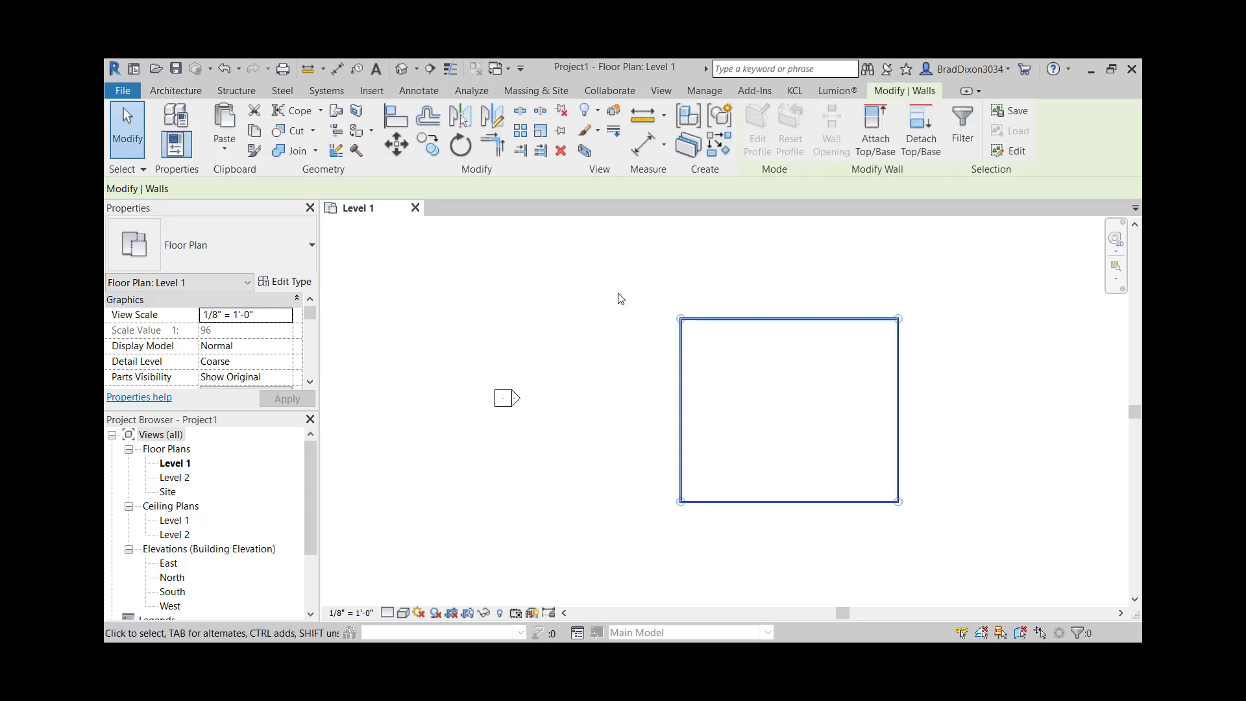
key("Delete")
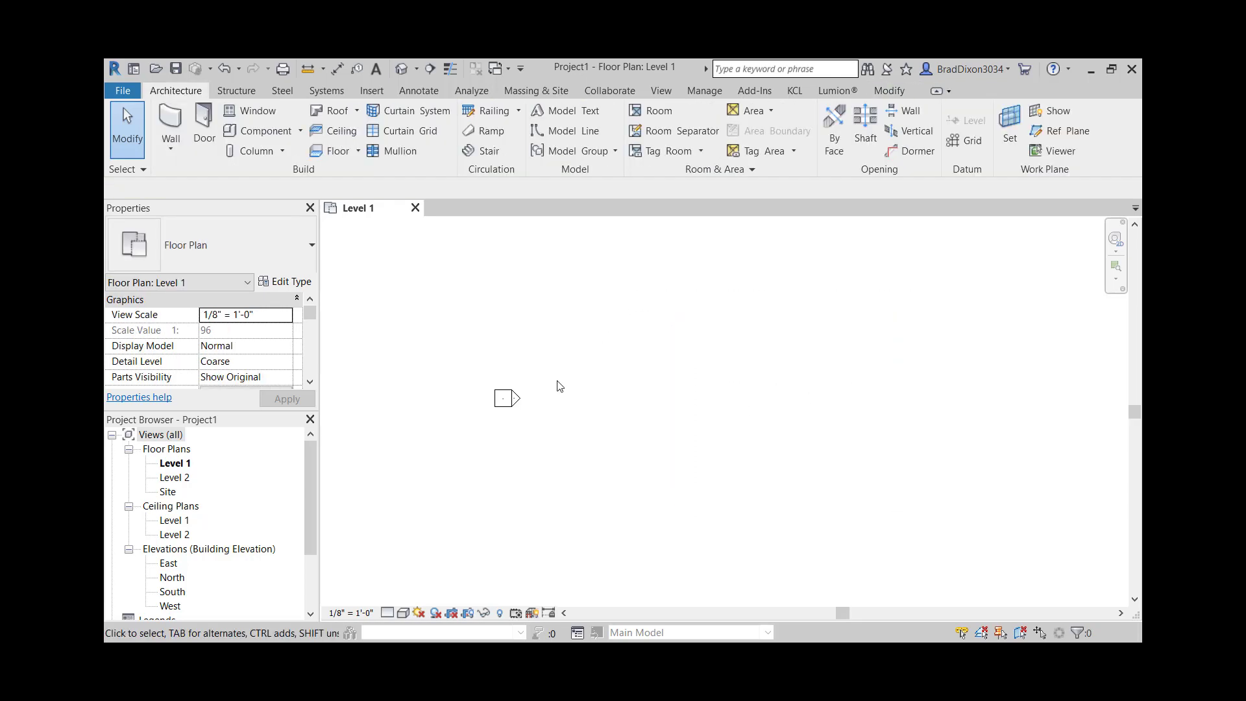
Step: Draw a smaller closed rectangle of four Exterior Garage Wall segments, about 29'-6" wide, on Level 1
left_click(174, 125)
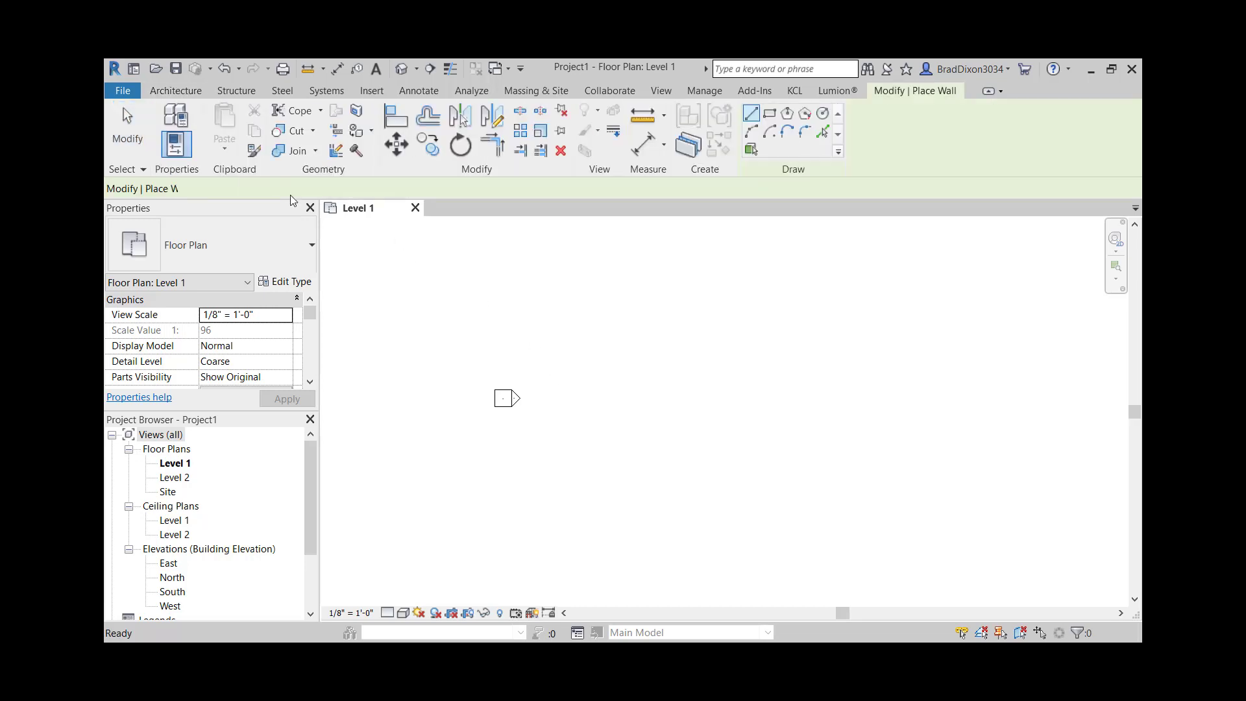
left_click(678, 325)
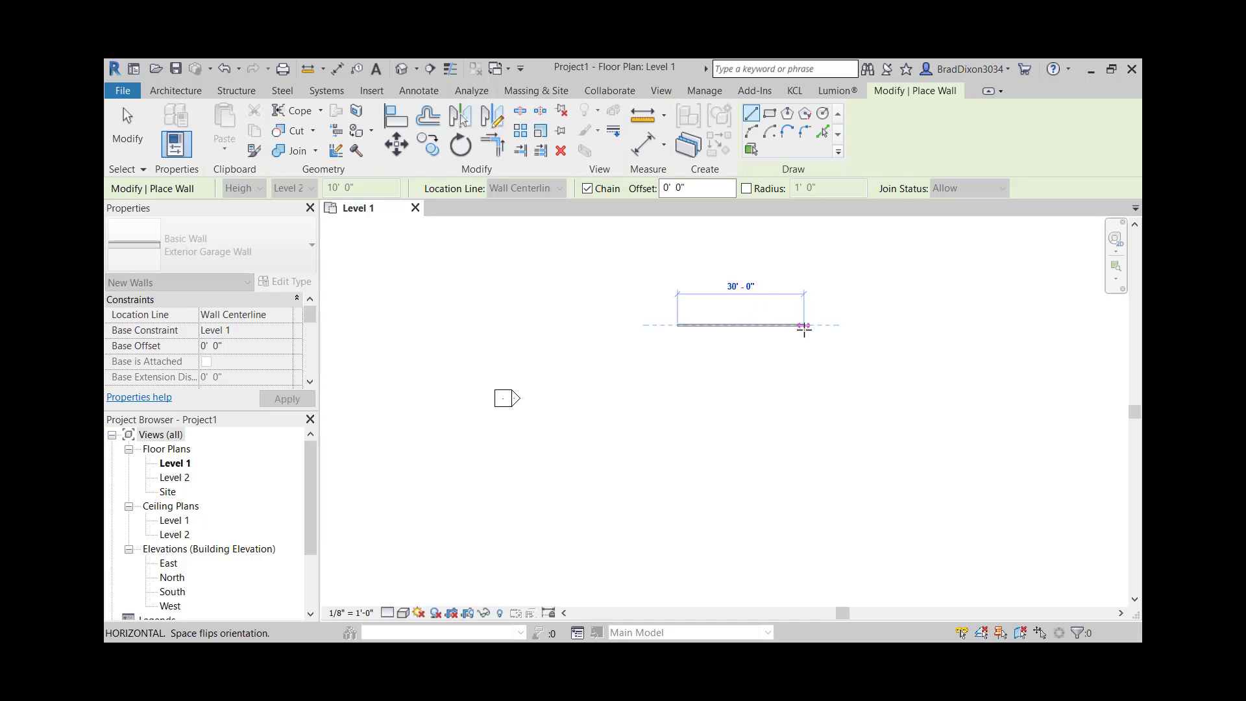
left_click(802, 325)
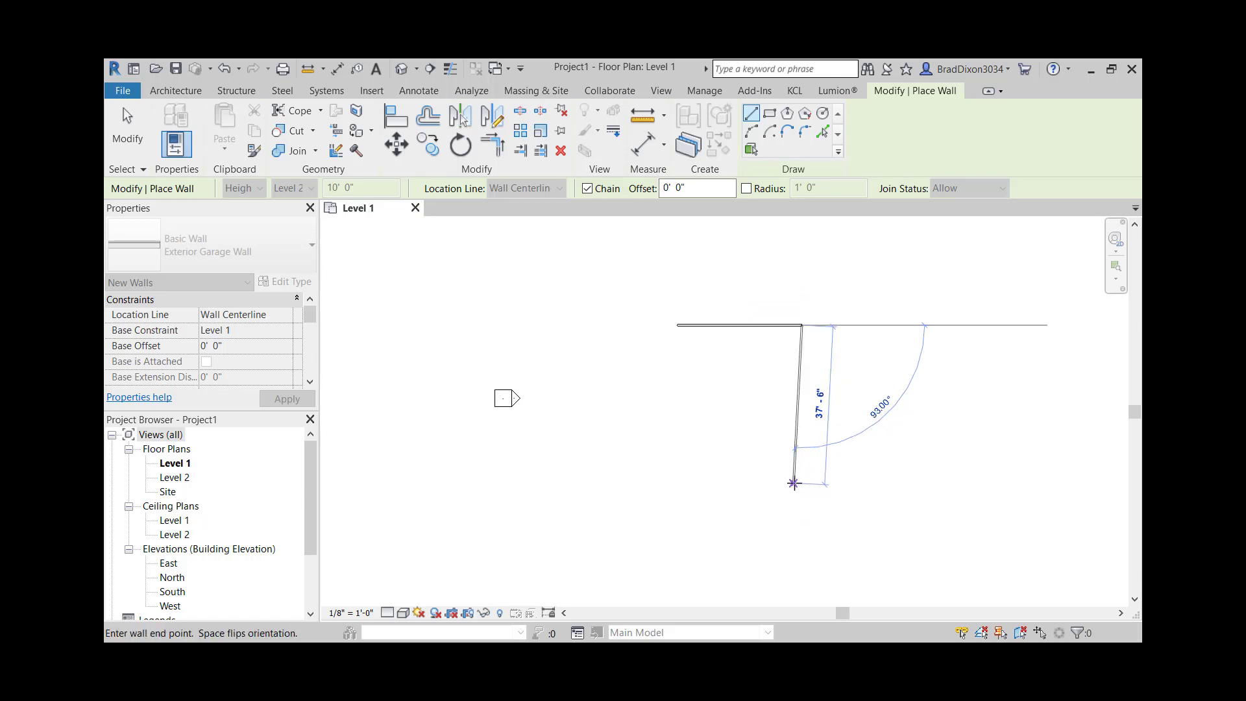
left_click(802, 494)
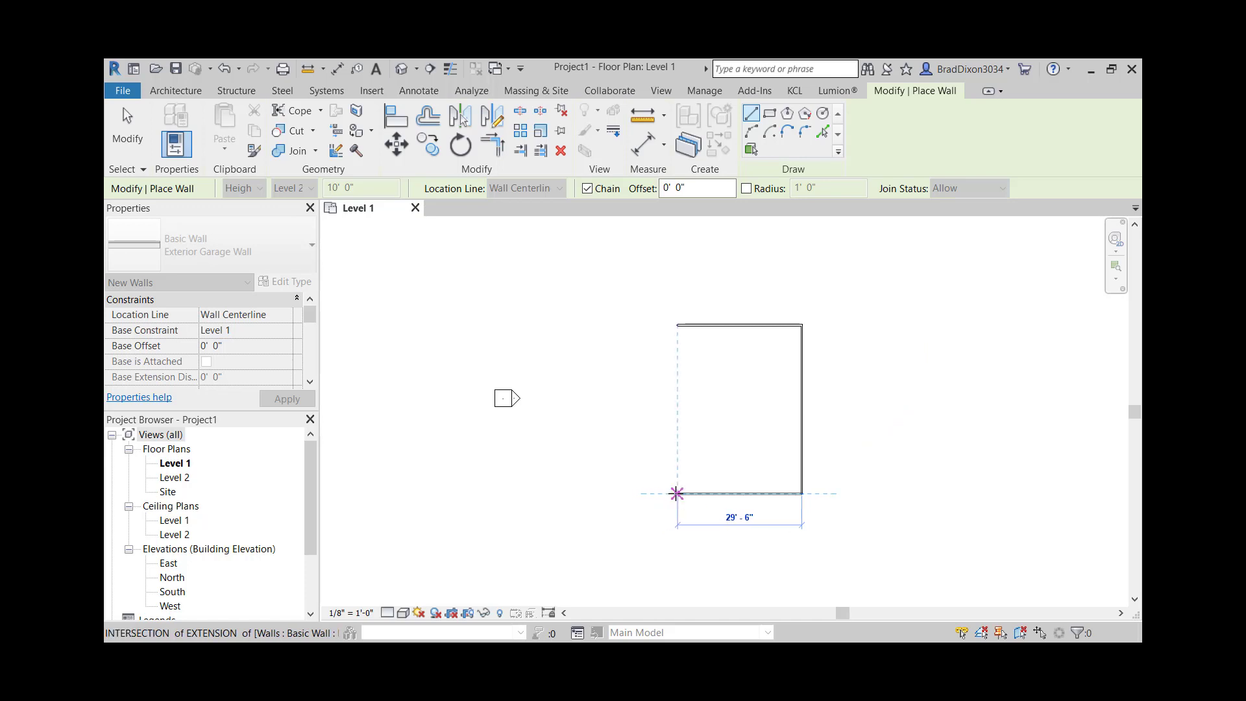
left_click(676, 493)
left_click(677, 326)
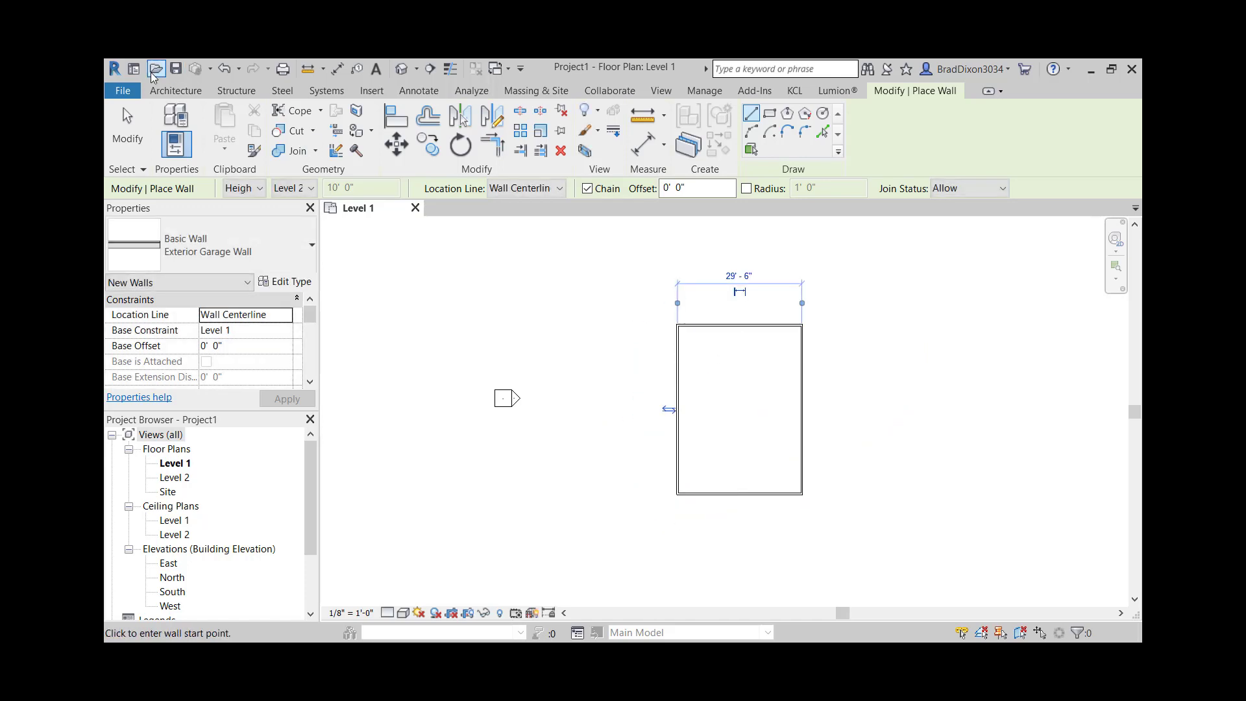
left_click(127, 126)
Step: Start an aligned dimension for the garage walls and set its wall reference preference to Faces of core
scroll(751, 512, "up", 1)
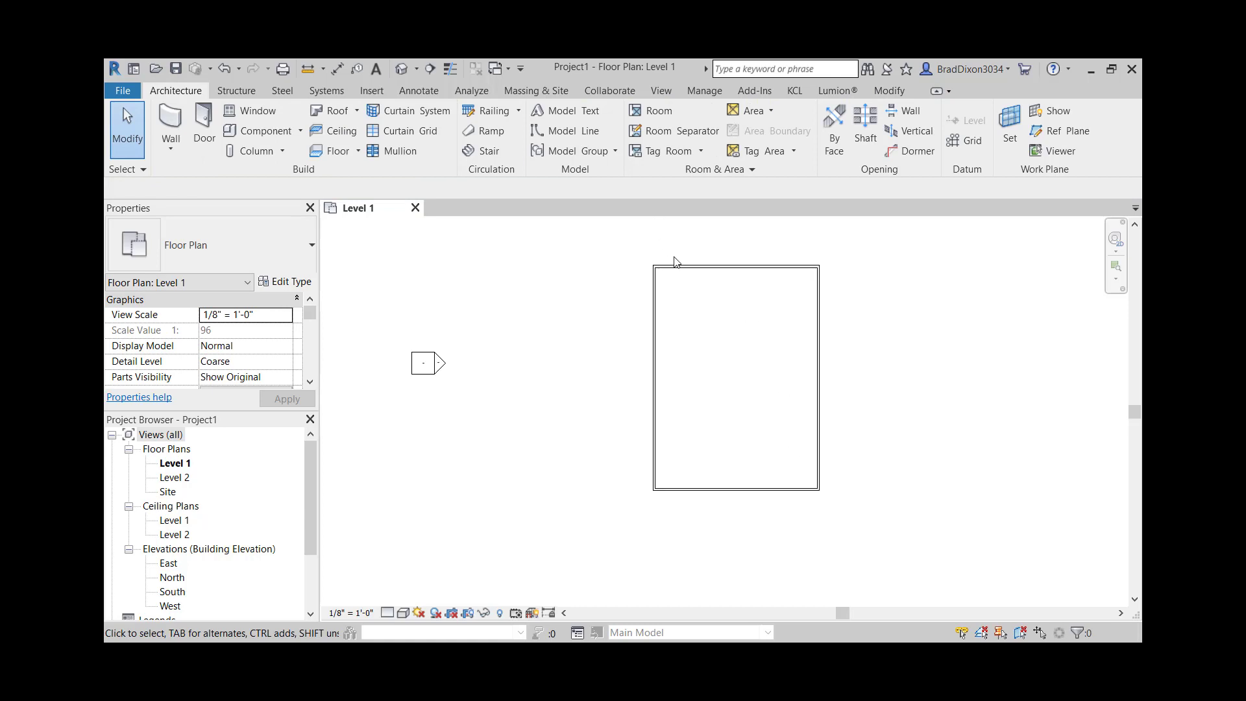
mouse_move(735, 295)
middle_mouse_down()
mouse_move(789, 427)
mouse_move(757, 415)
middle_mouse_up()
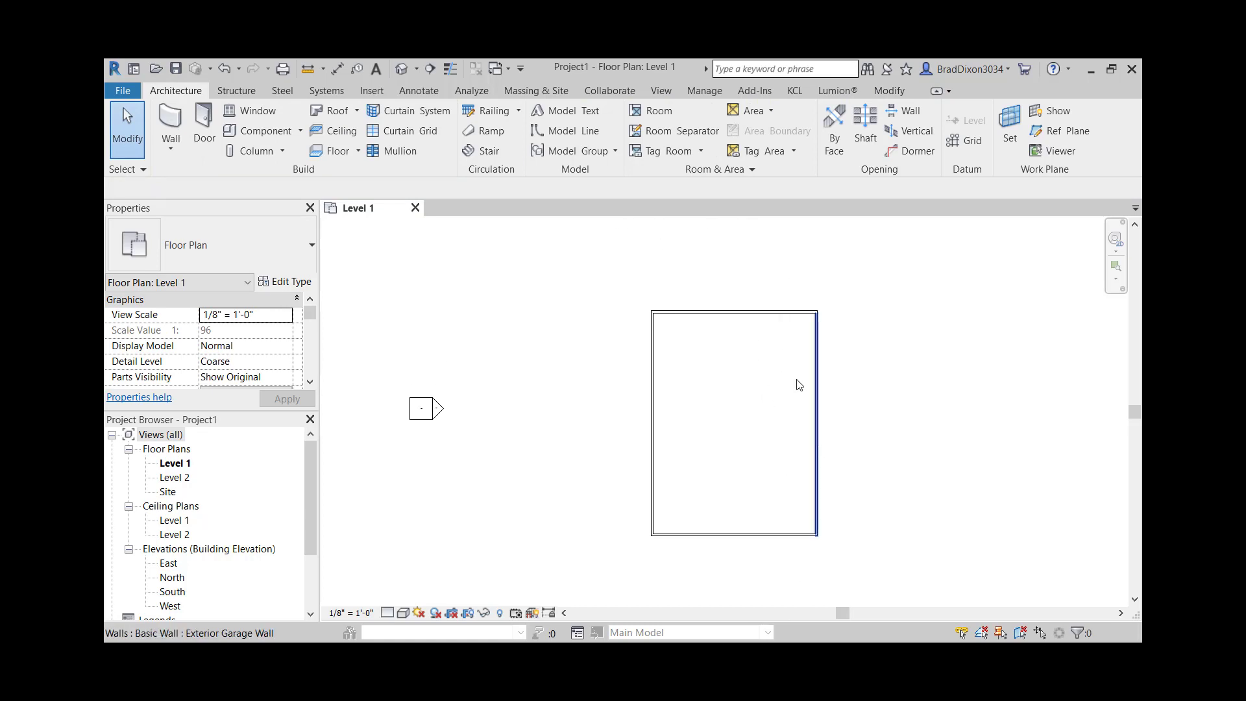
left_click(429, 95)
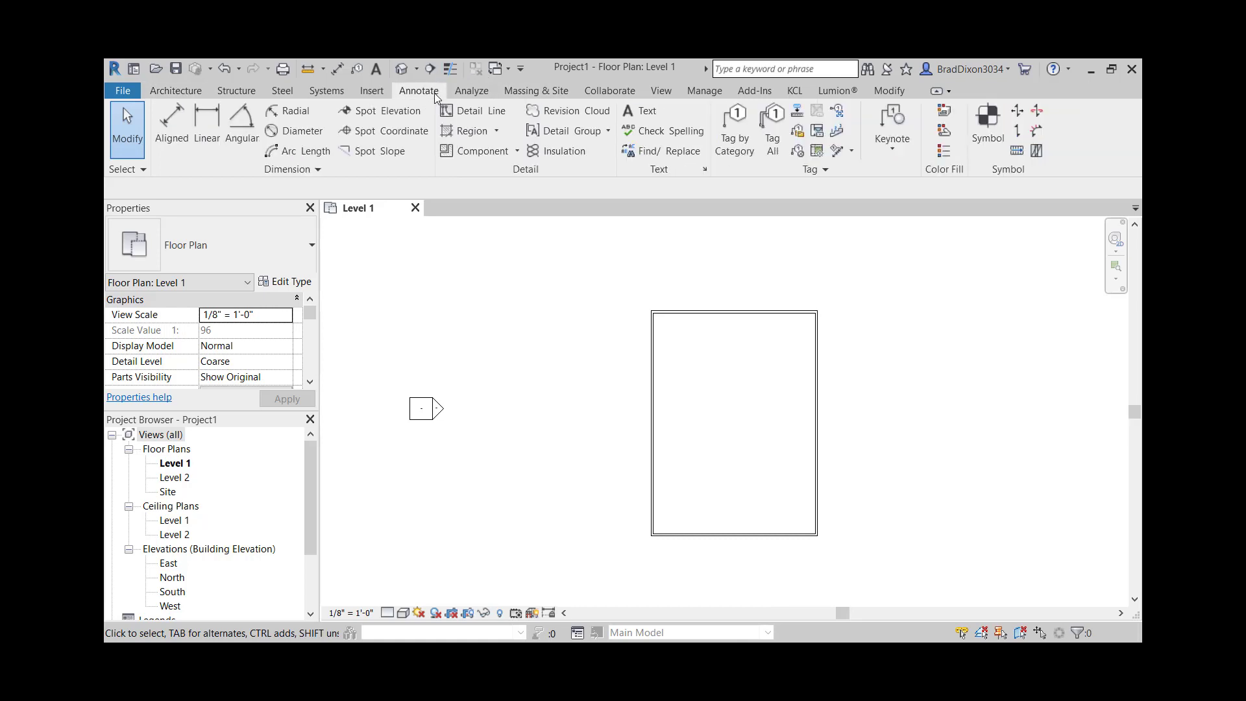
left_click(170, 126)
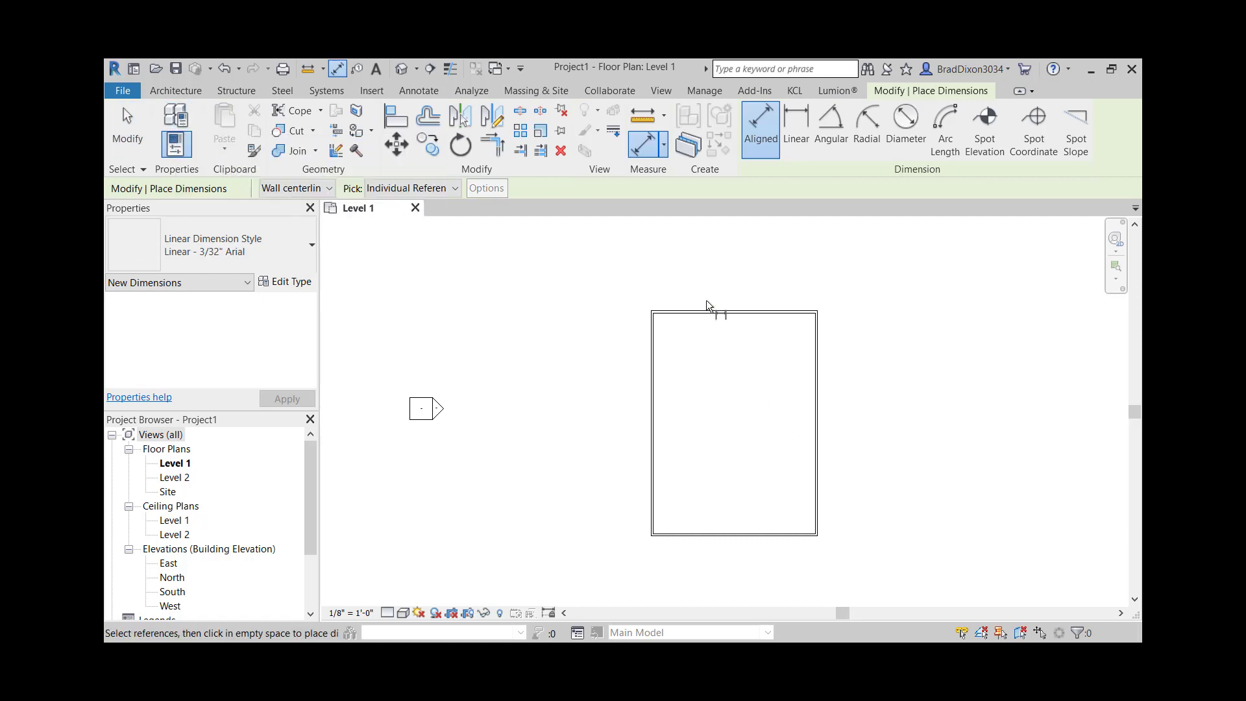
scroll(763, 309, "up", 2)
scroll(623, 318, "up", 2)
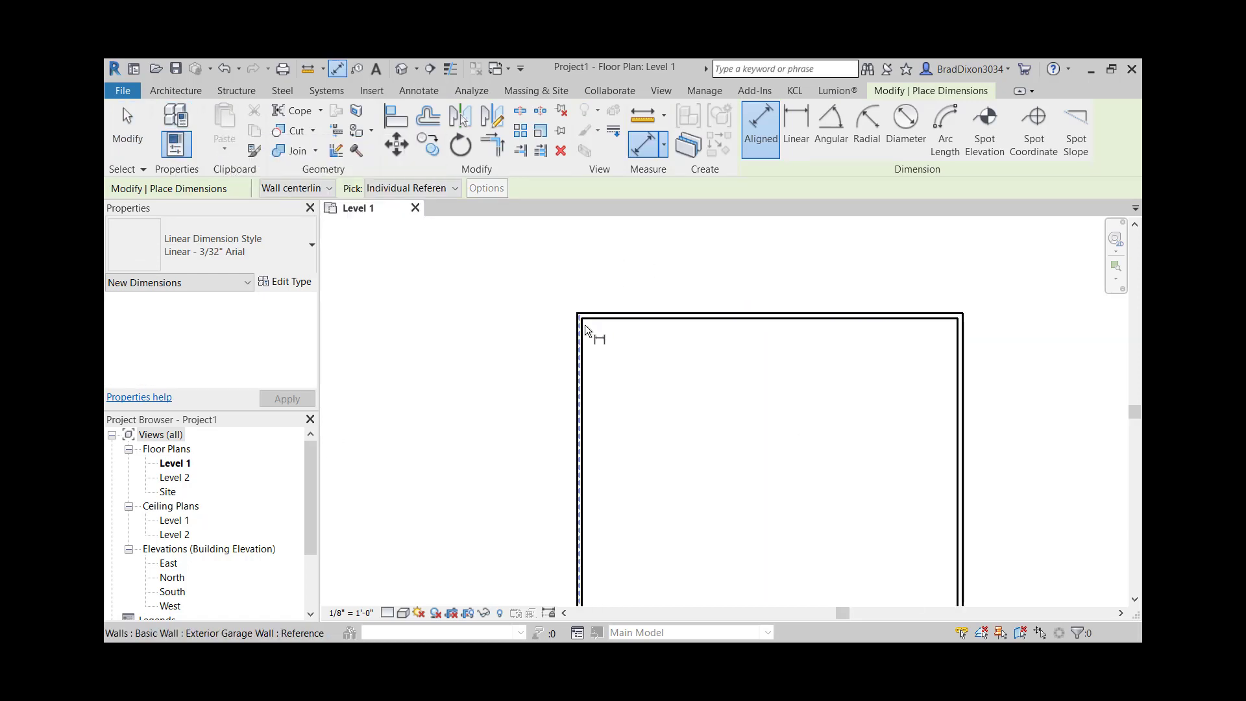
scroll(584, 328, "up", 2)
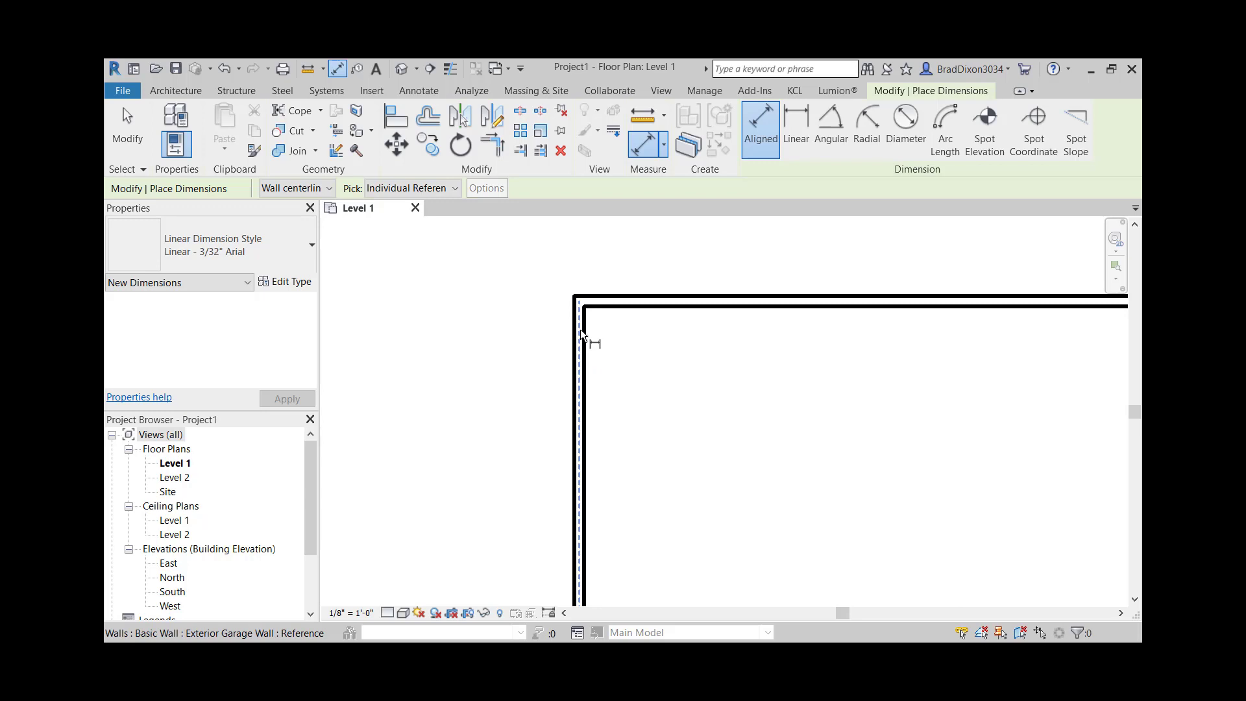
left_click(581, 331)
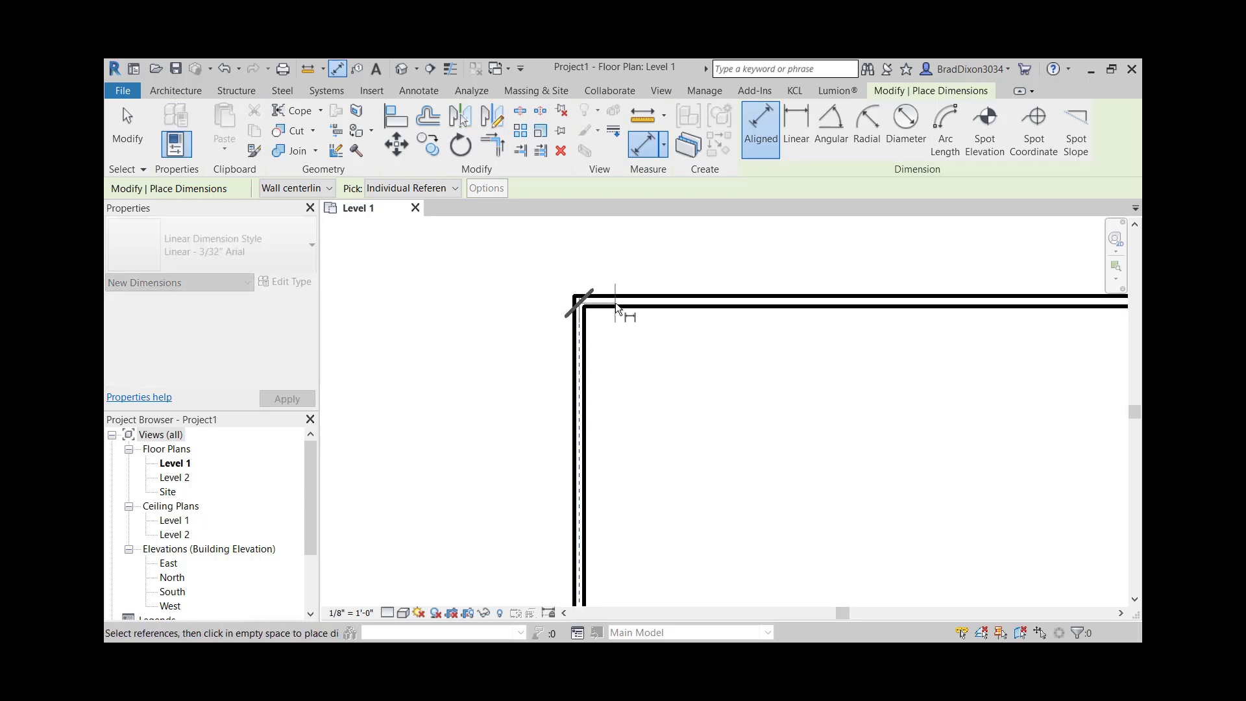
key("Escape")
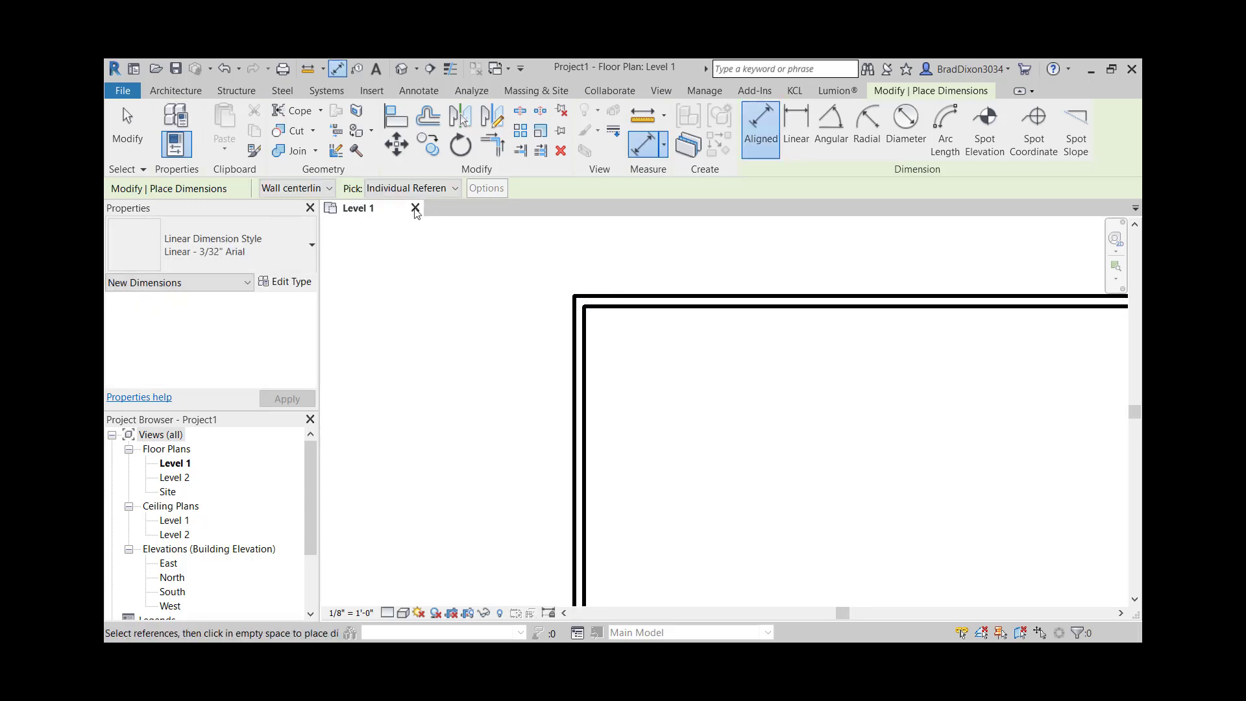
left_click(324, 189)
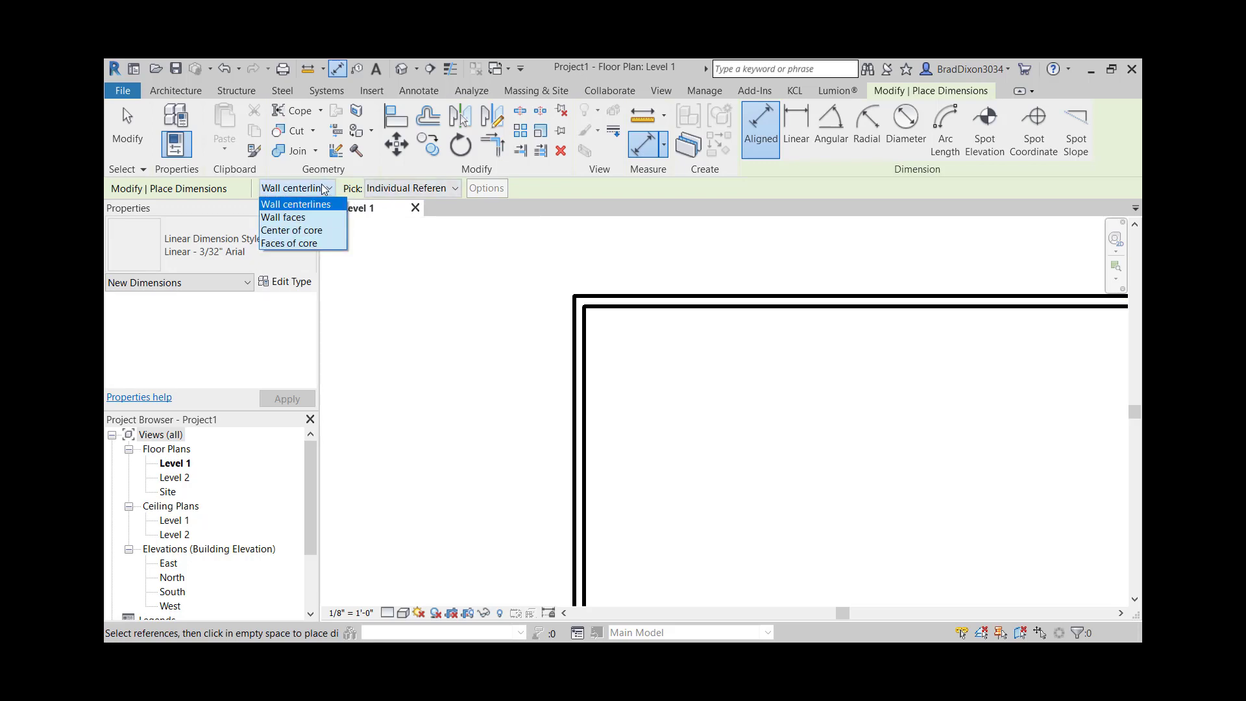
left_click(312, 243)
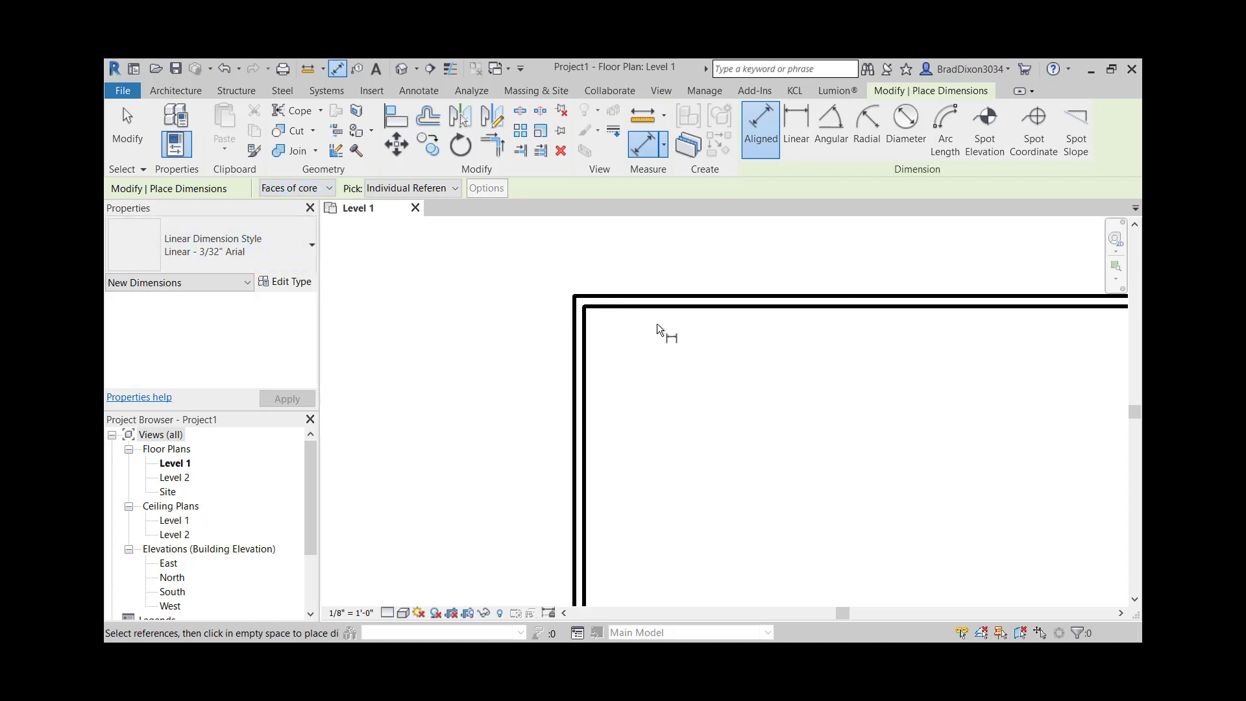
Step: Dimension the garage's width between the outer core faces of the two side walls, placing the dimension above the upper wall
scroll(582, 305, "up", 3)
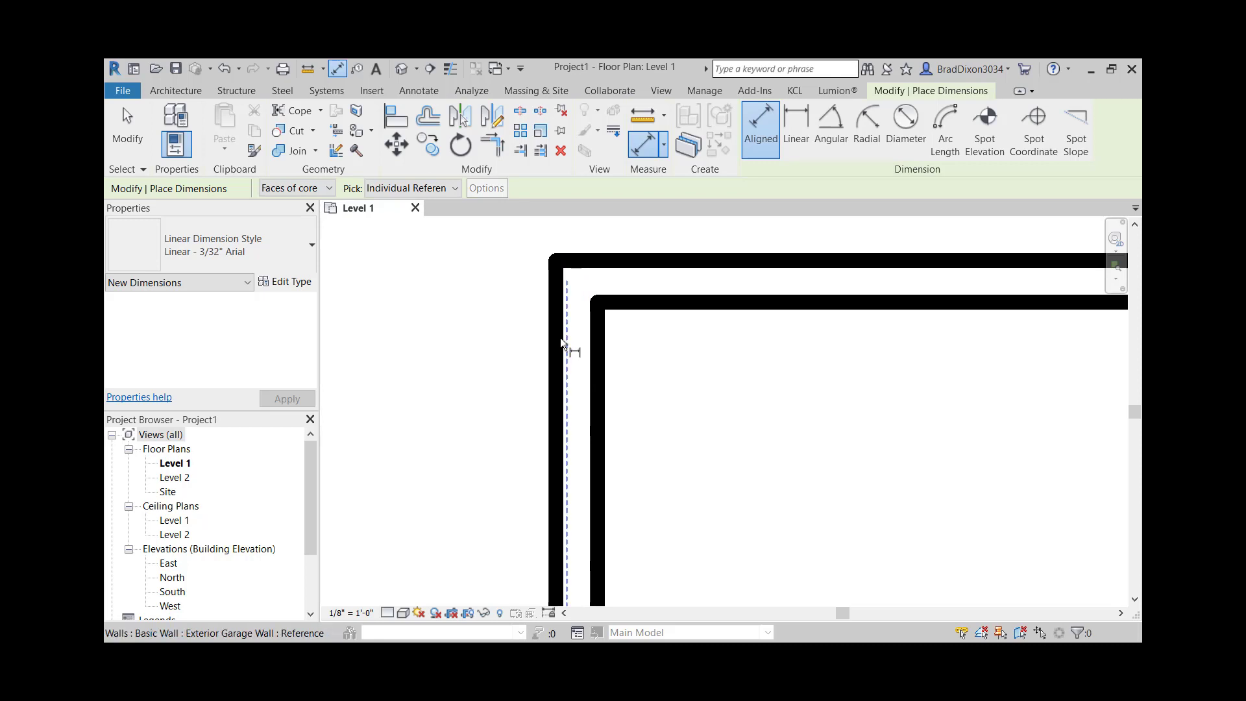
left_click(559, 337)
scroll(619, 361, "down", 2)
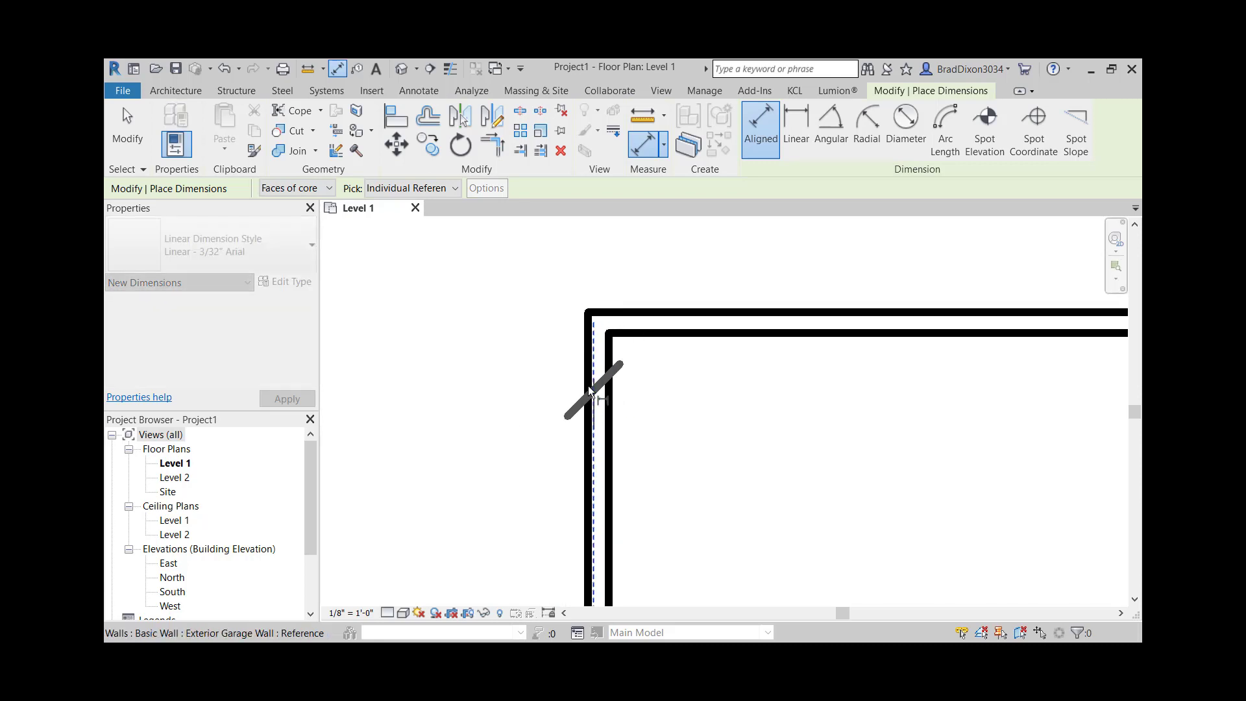
scroll(593, 367, "up", 2)
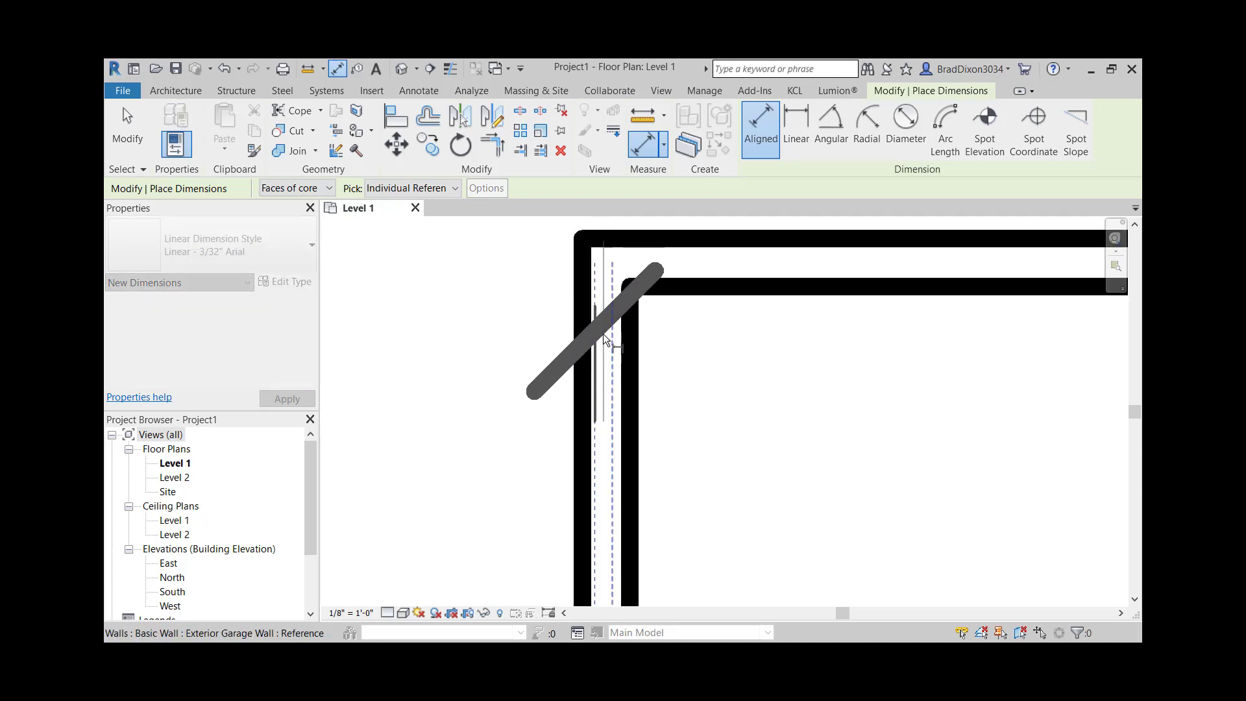
scroll(707, 389, "down", 2)
middle_click_drag(824, 391, 389, 282)
scroll(766, 334, "down", 2)
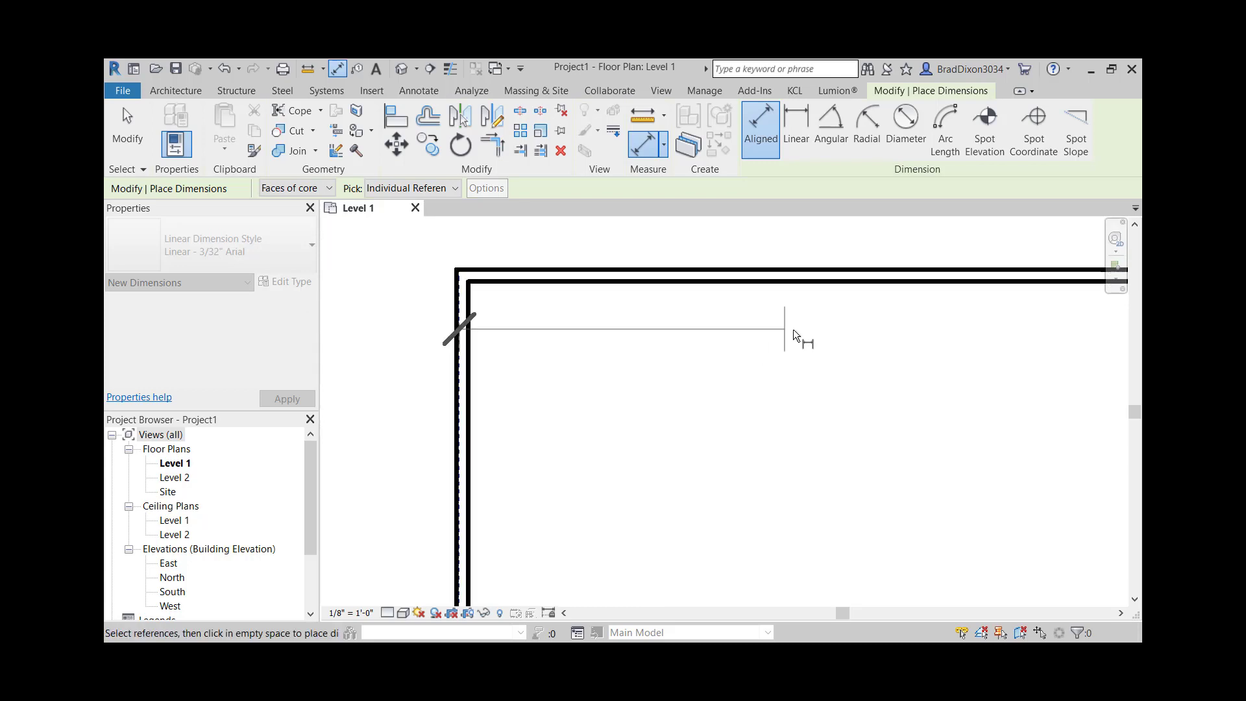
middle_click_drag(789, 334, 501, 342)
scroll(884, 312, "up", 2)
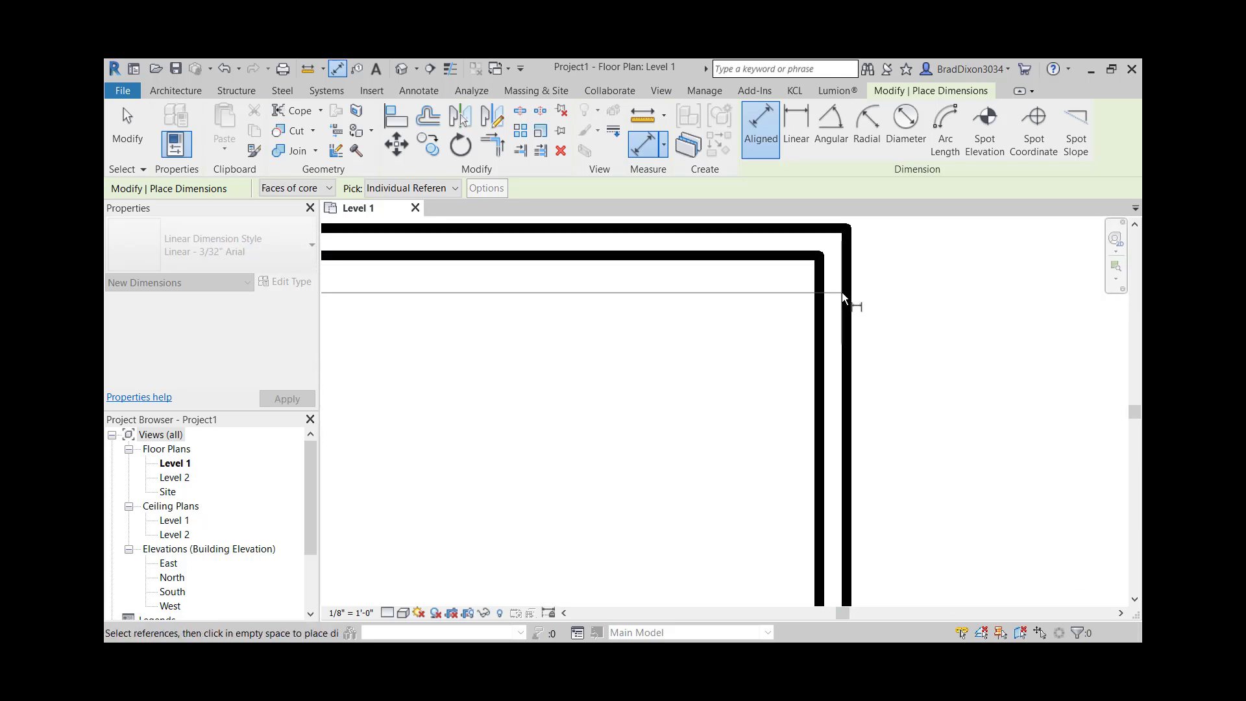
left_click(846, 310)
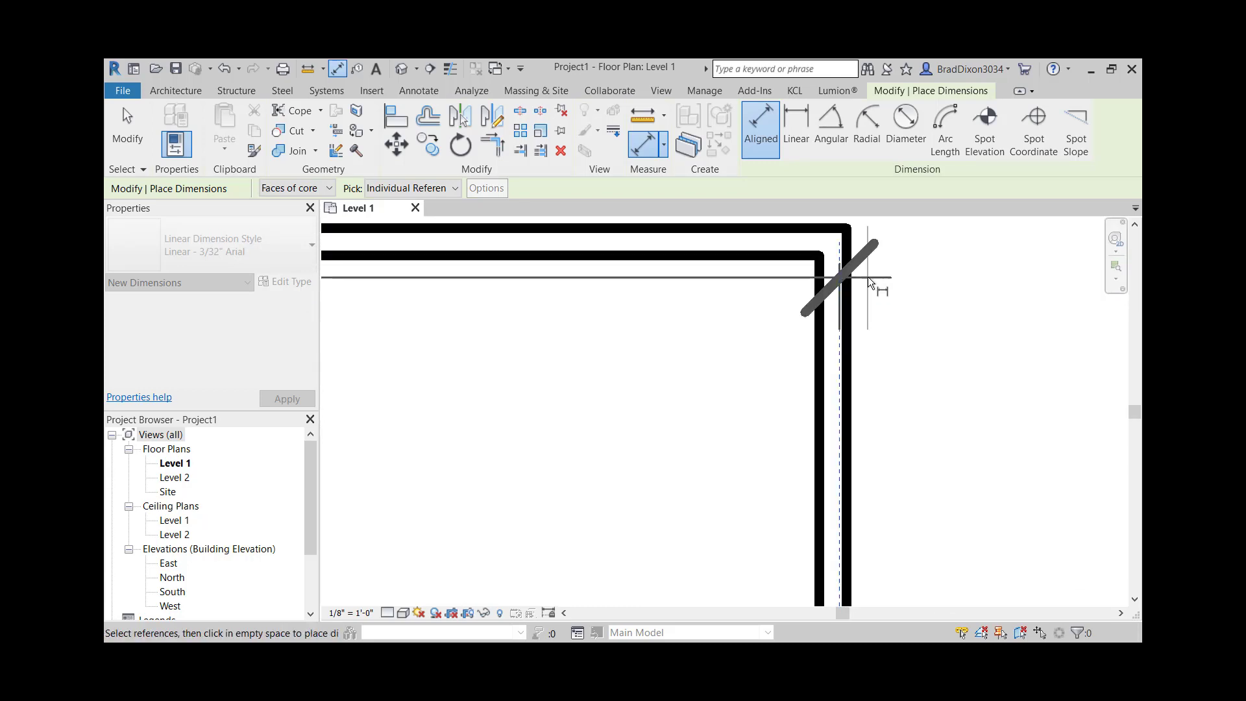
middle_click_drag(868, 276, 870, 410)
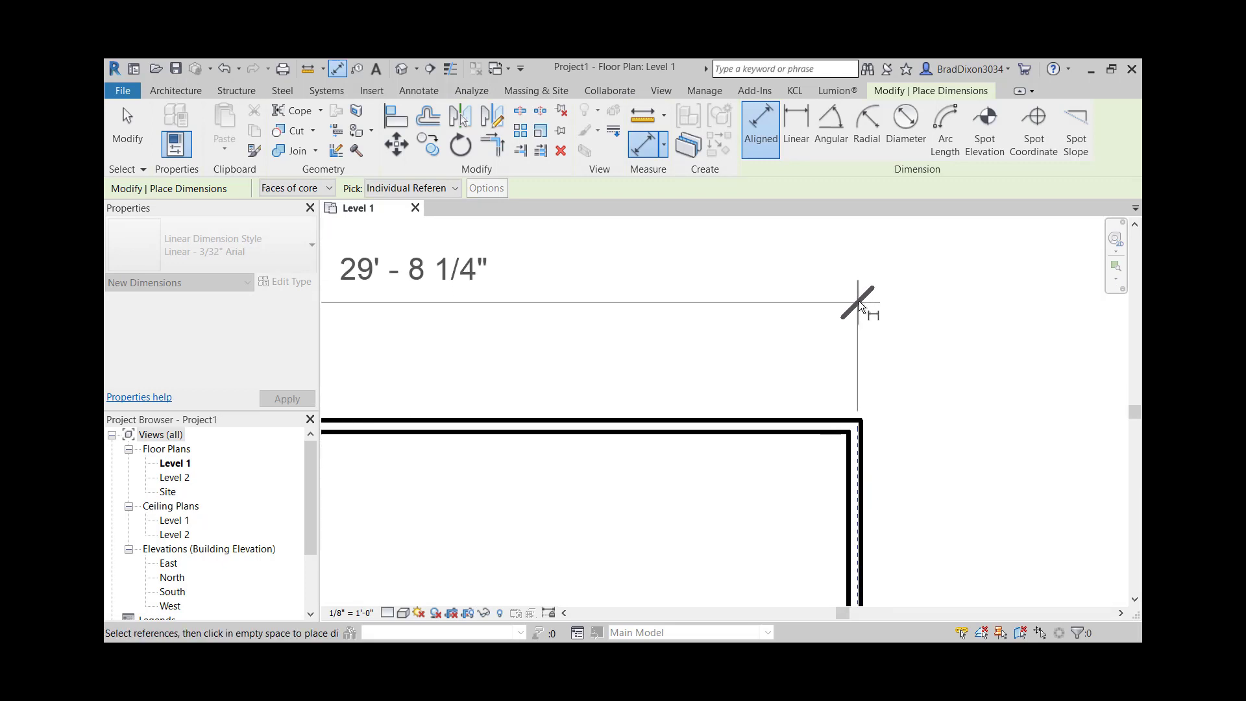
left_click(858, 301)
Step: Dimension the garage's depth between the outer core faces of the upper and lower walls, placing the dimension beside the right-hand wall
left_click(821, 422)
scroll(820, 521, "down", 2)
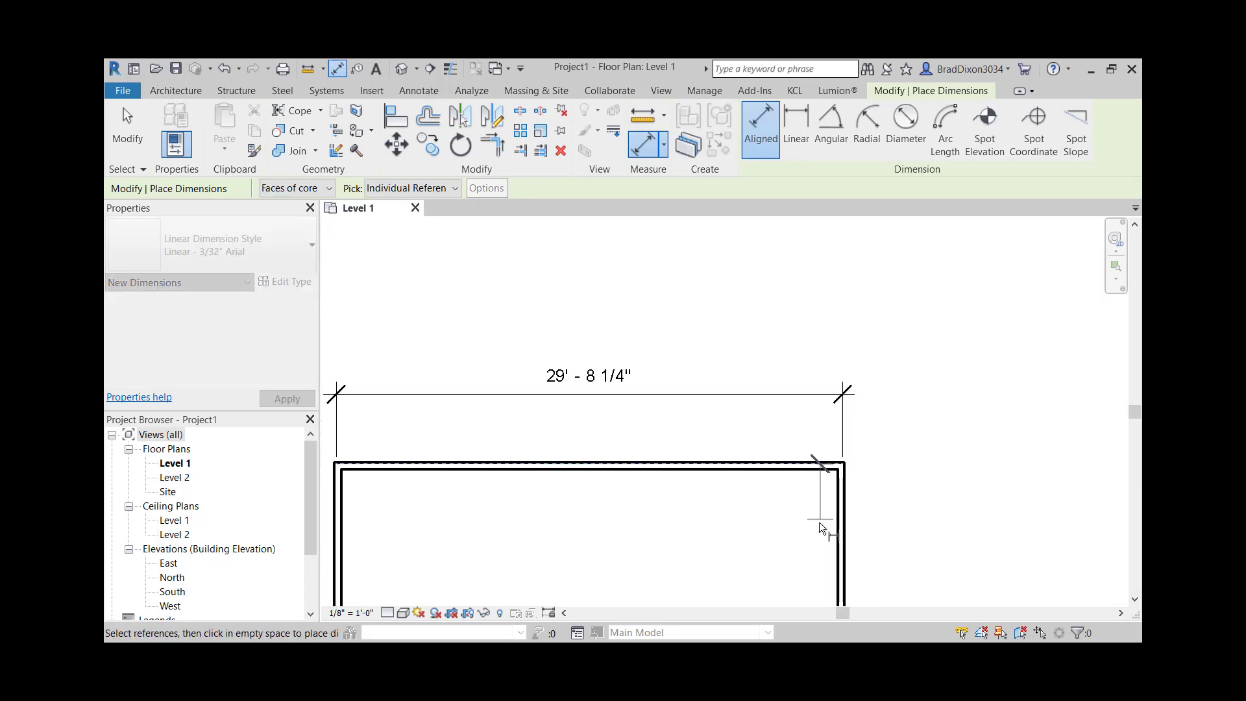
middle_click_drag(821, 520, 823, 146)
middle_click_drag(761, 548, 718, 173)
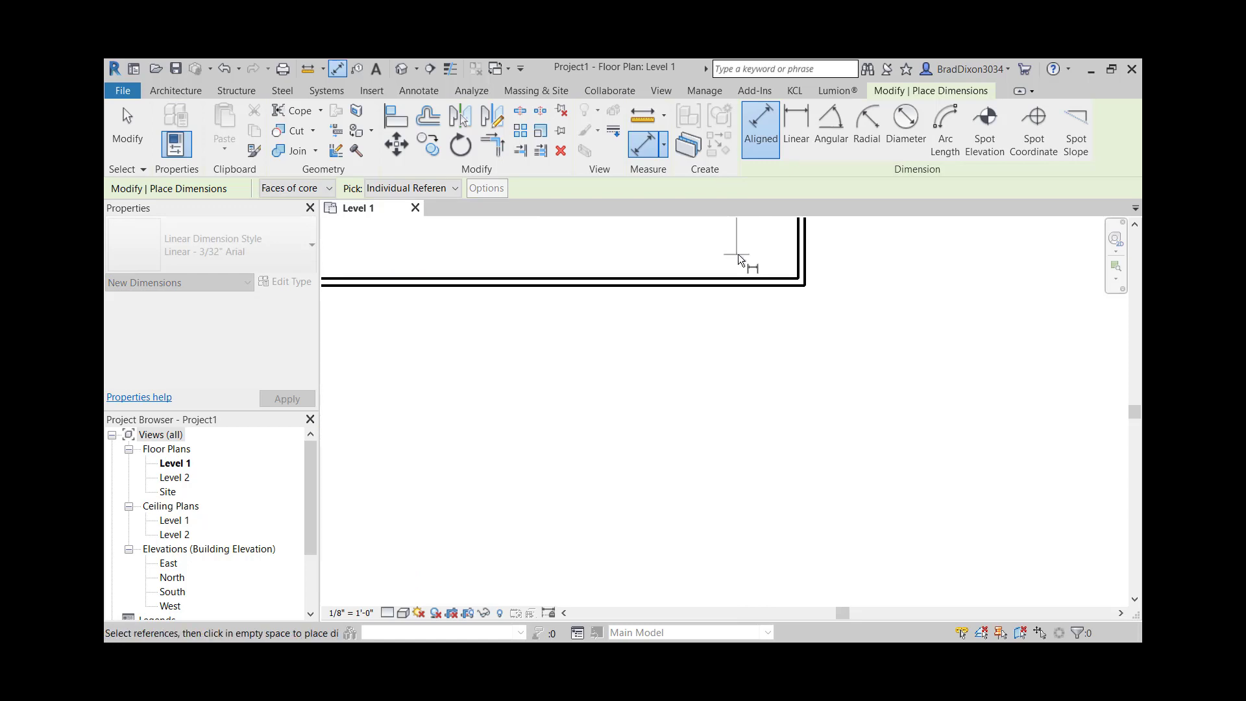
scroll(738, 254, "up", 2)
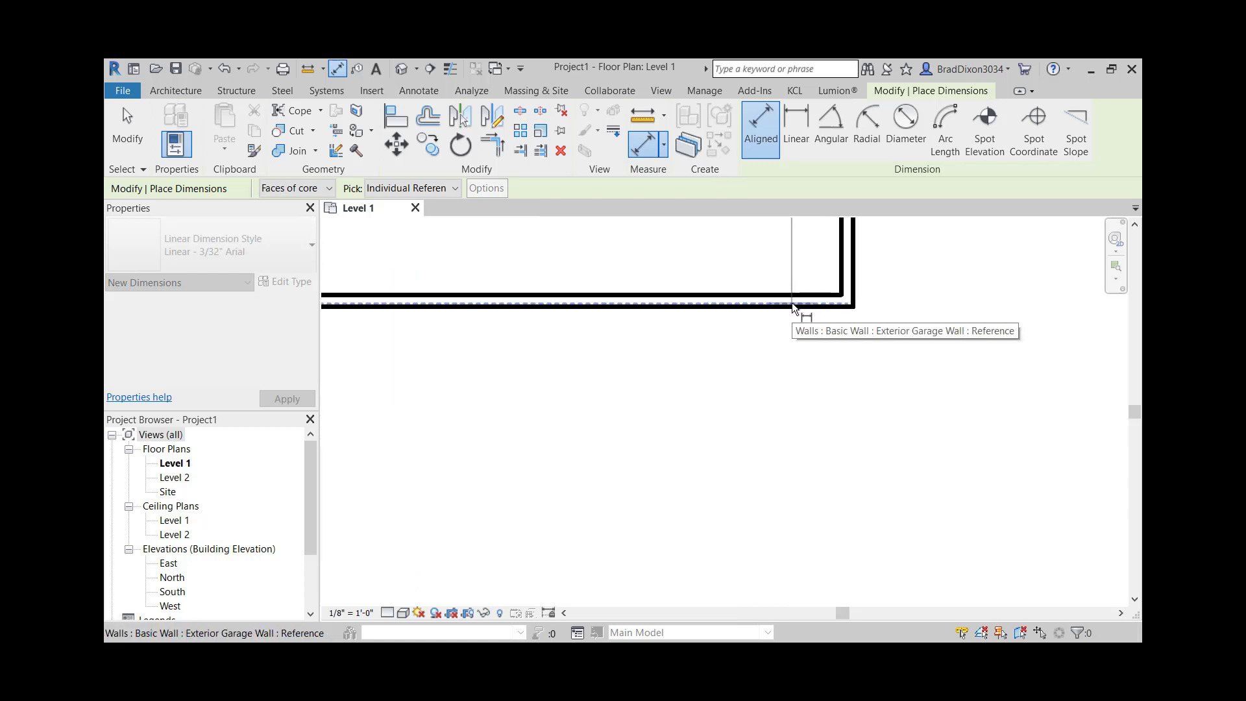
scroll(791, 302, "up", 2)
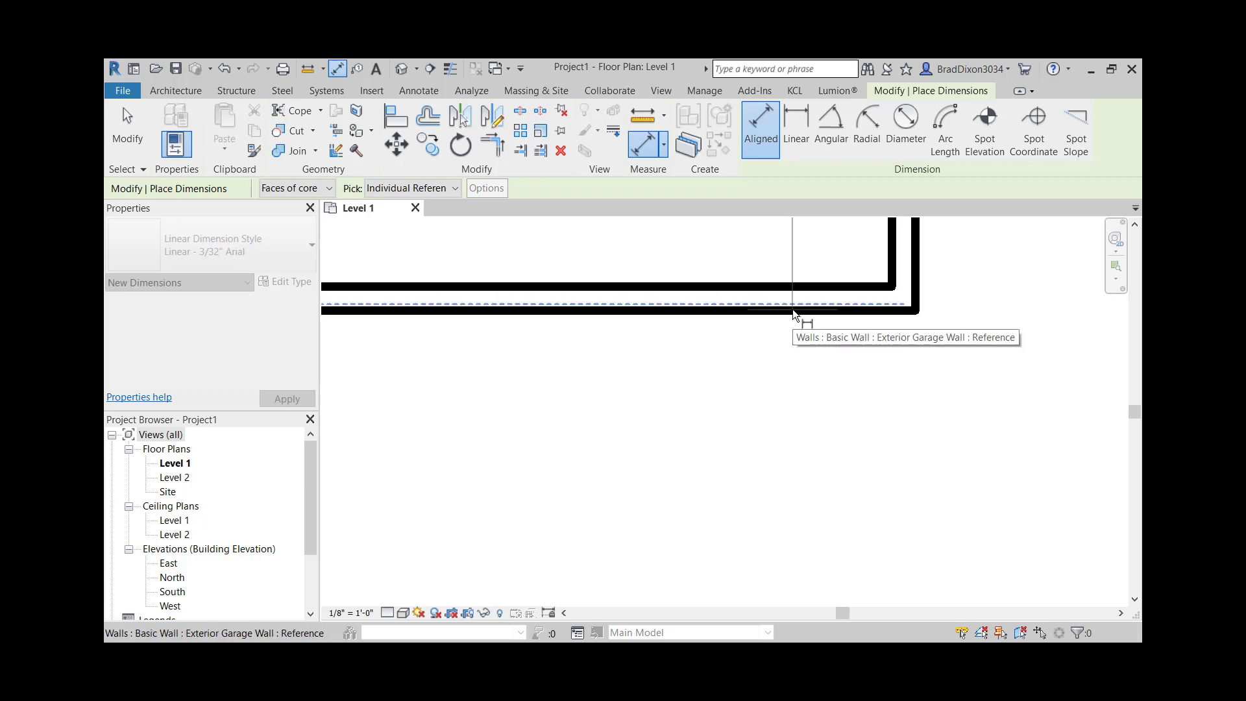
left_click(792, 309)
scroll(883, 321, "down", 3)
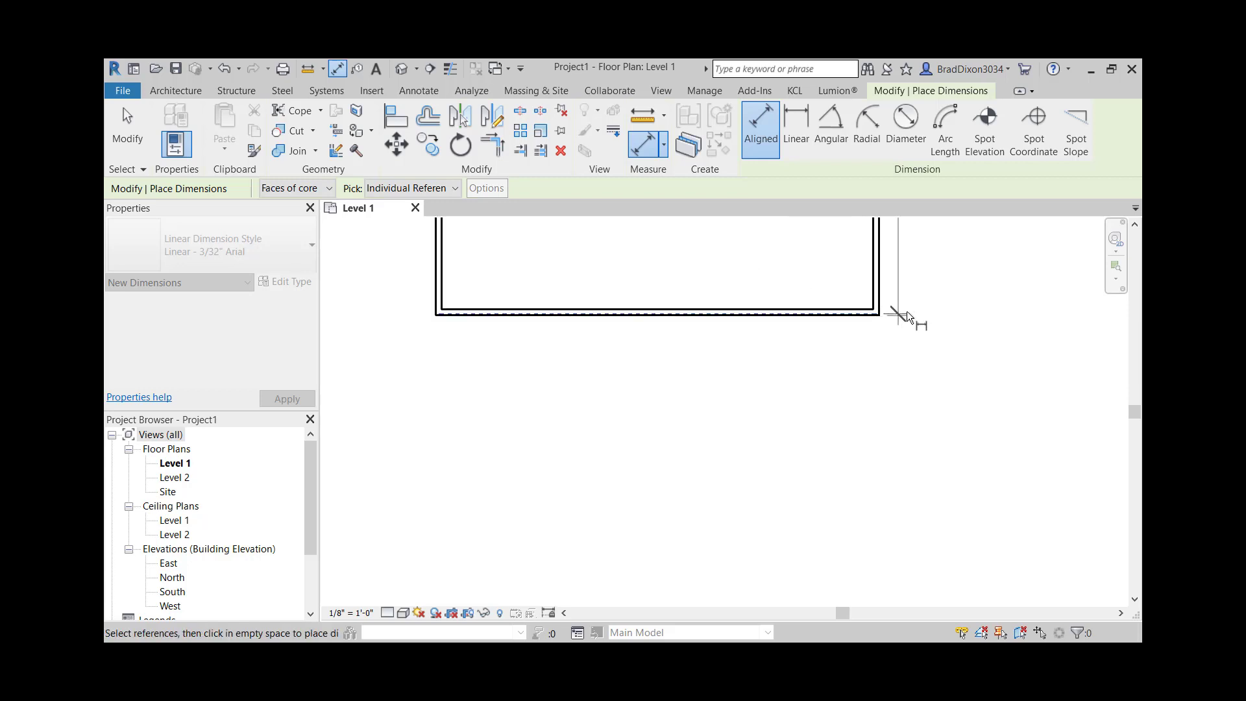
middle_click_drag(908, 316, 801, 458)
scroll(801, 458, "down", 2)
left_click(832, 419)
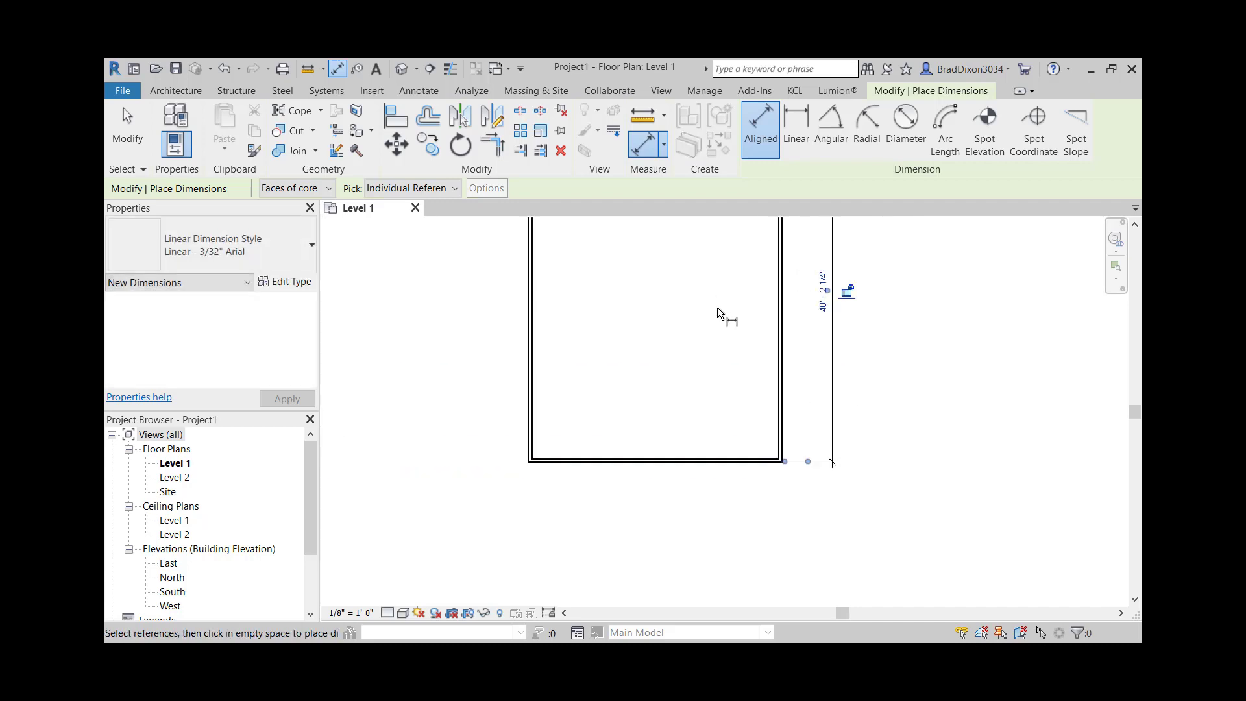
middle_click_drag(718, 308, 751, 431)
scroll(751, 431, "down", 1)
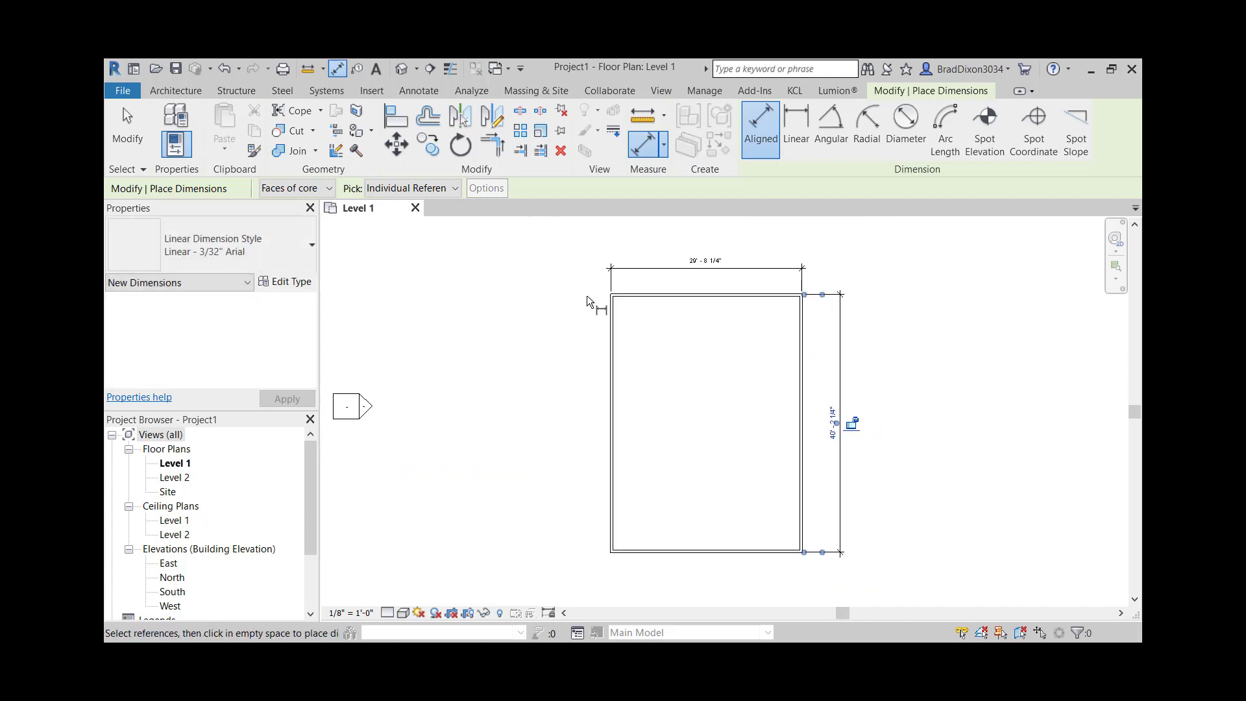
left_click(127, 123)
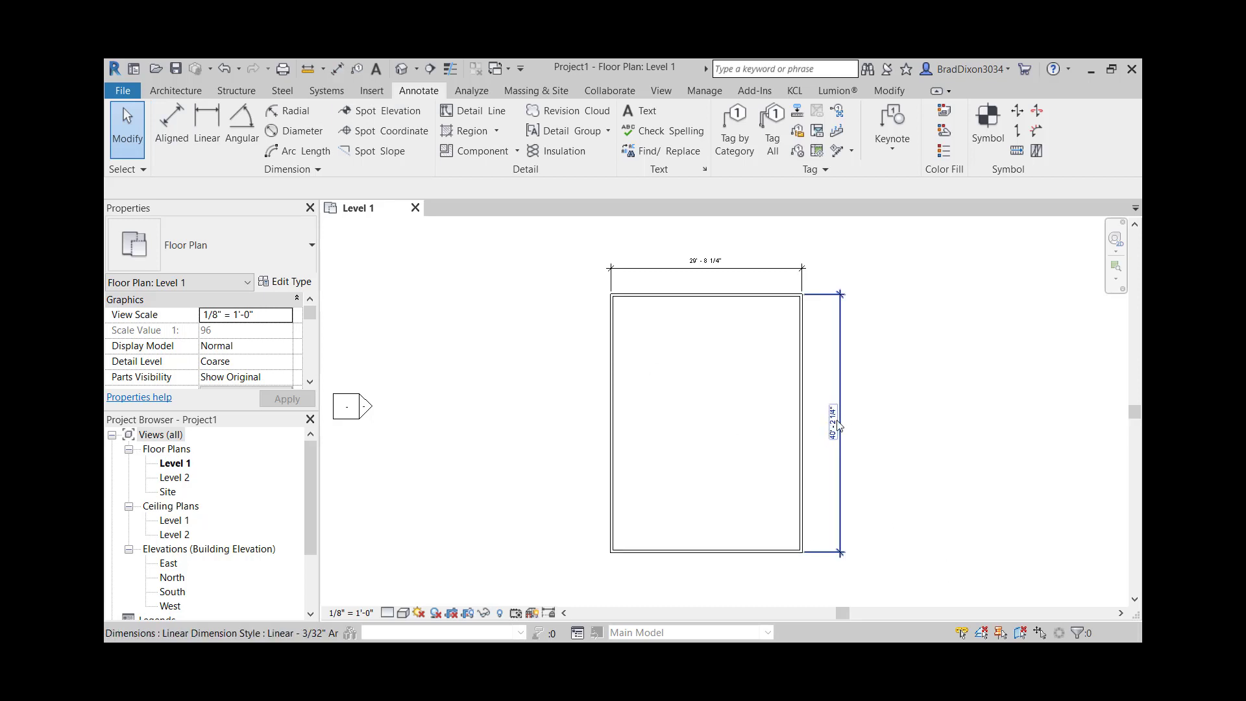
Step: Move the garage's lower wall by setting the core-face depth dimension to 40'-0"
left_click(766, 552)
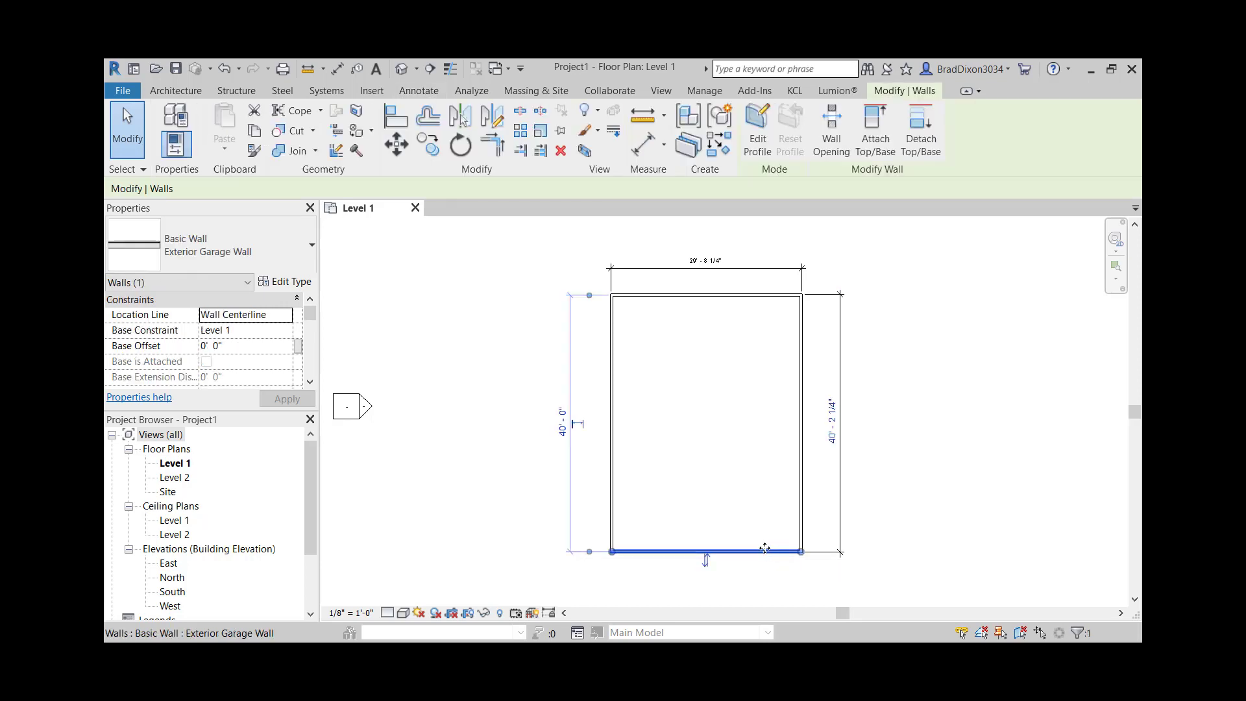
left_click(833, 425)
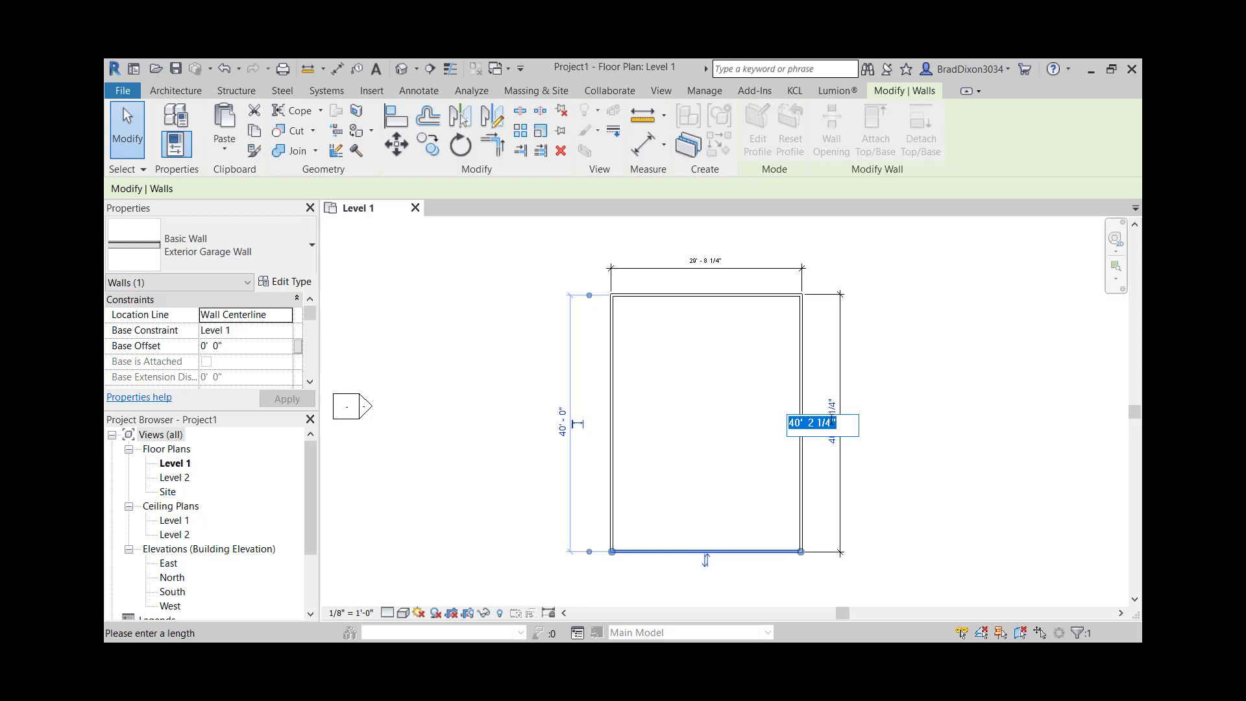
type("40")
key("Return")
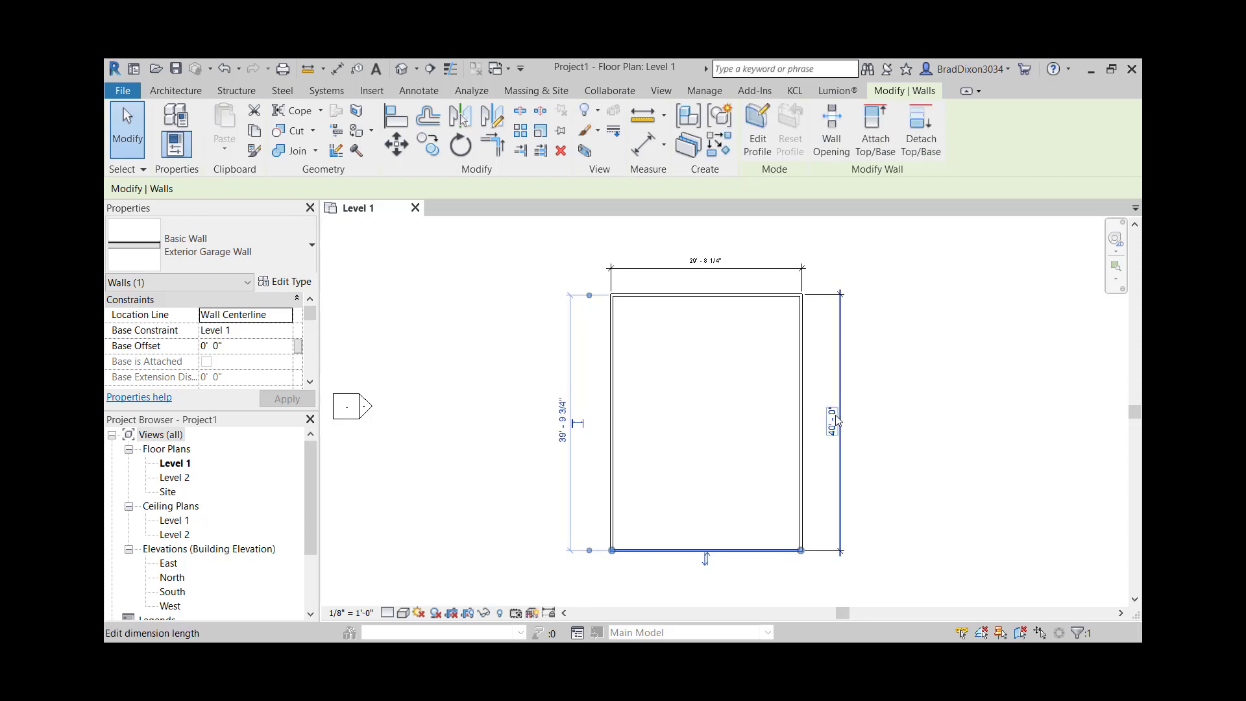
left_click(925, 368)
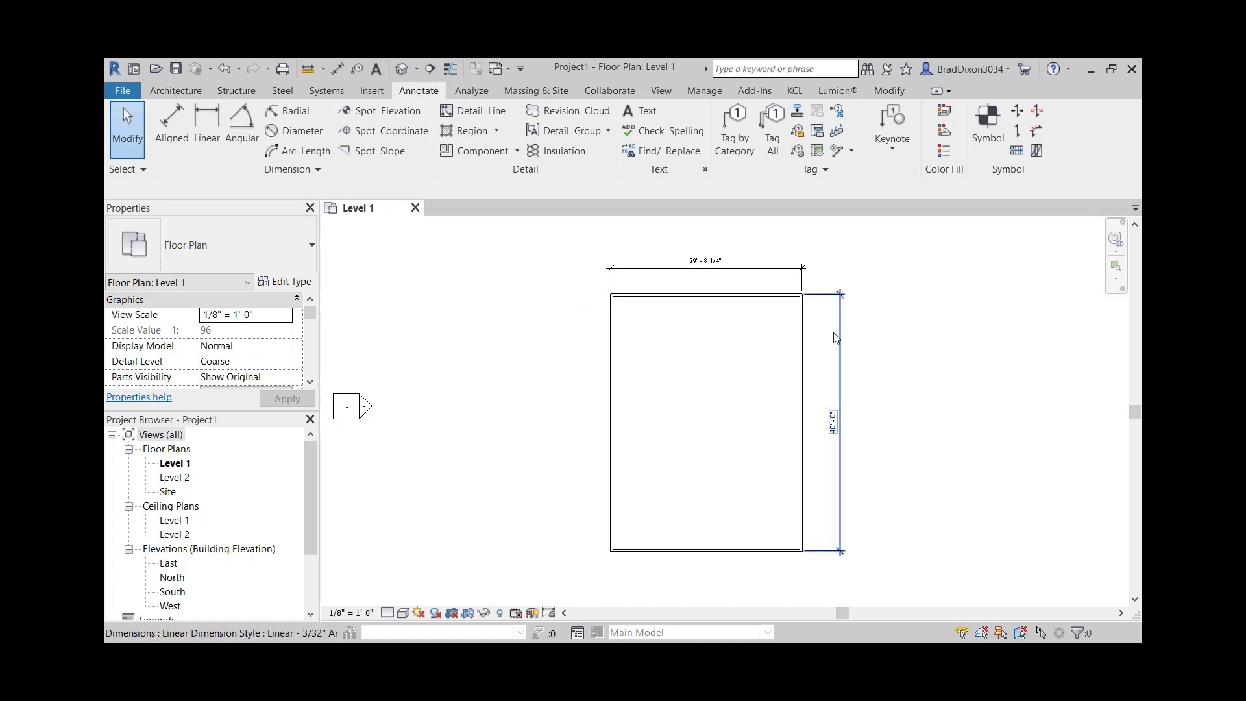
Step: Move the garage's right-hand wall by setting the core-face width dimension to 30'-0"
left_click(804, 359)
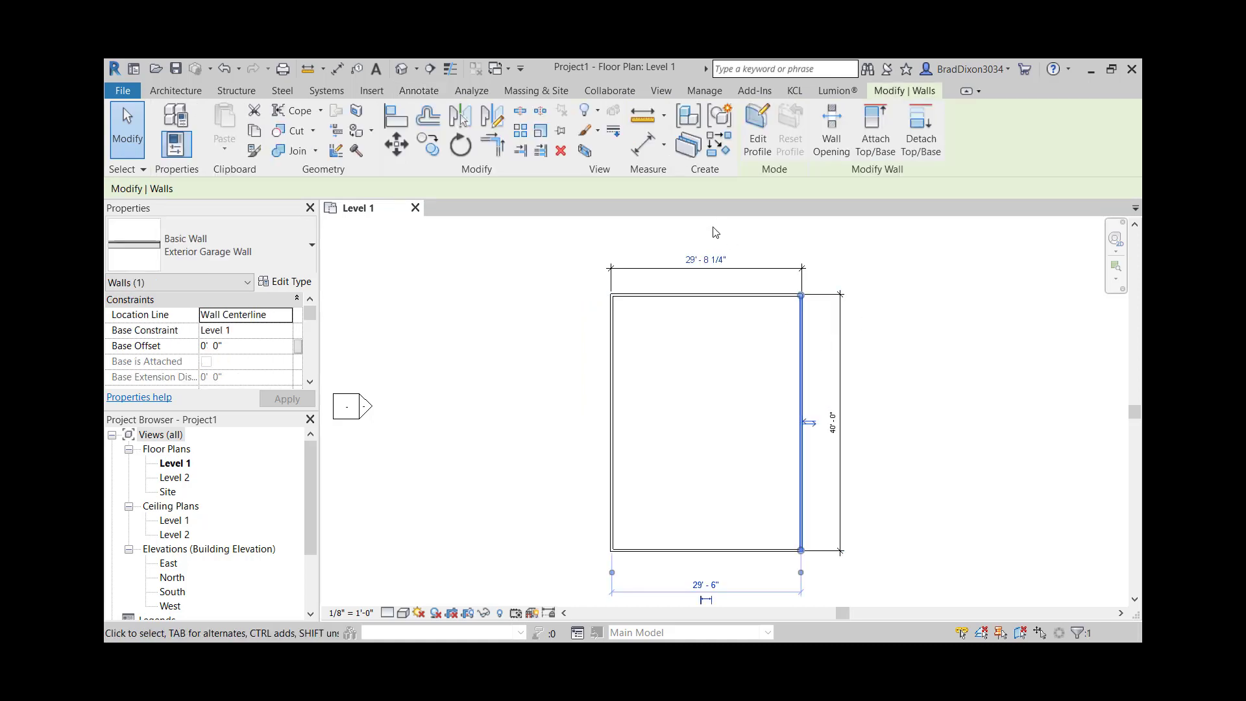
left_click(714, 261)
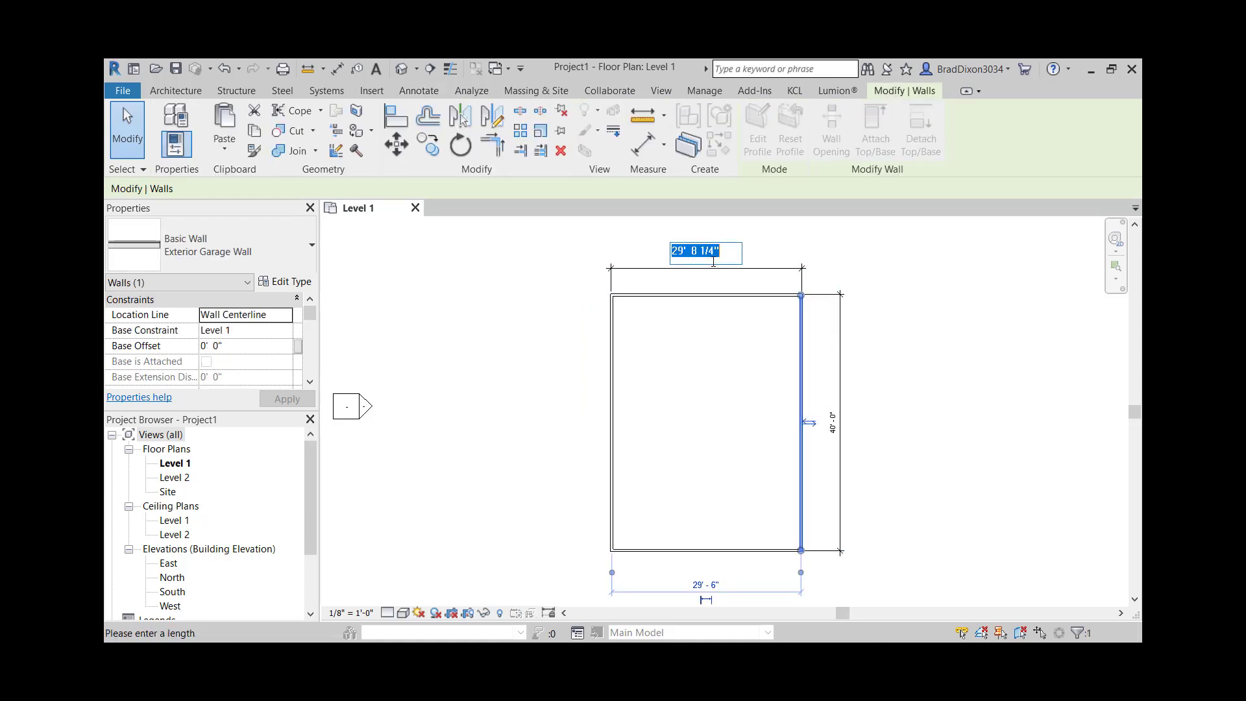
type("30")
key("Return")
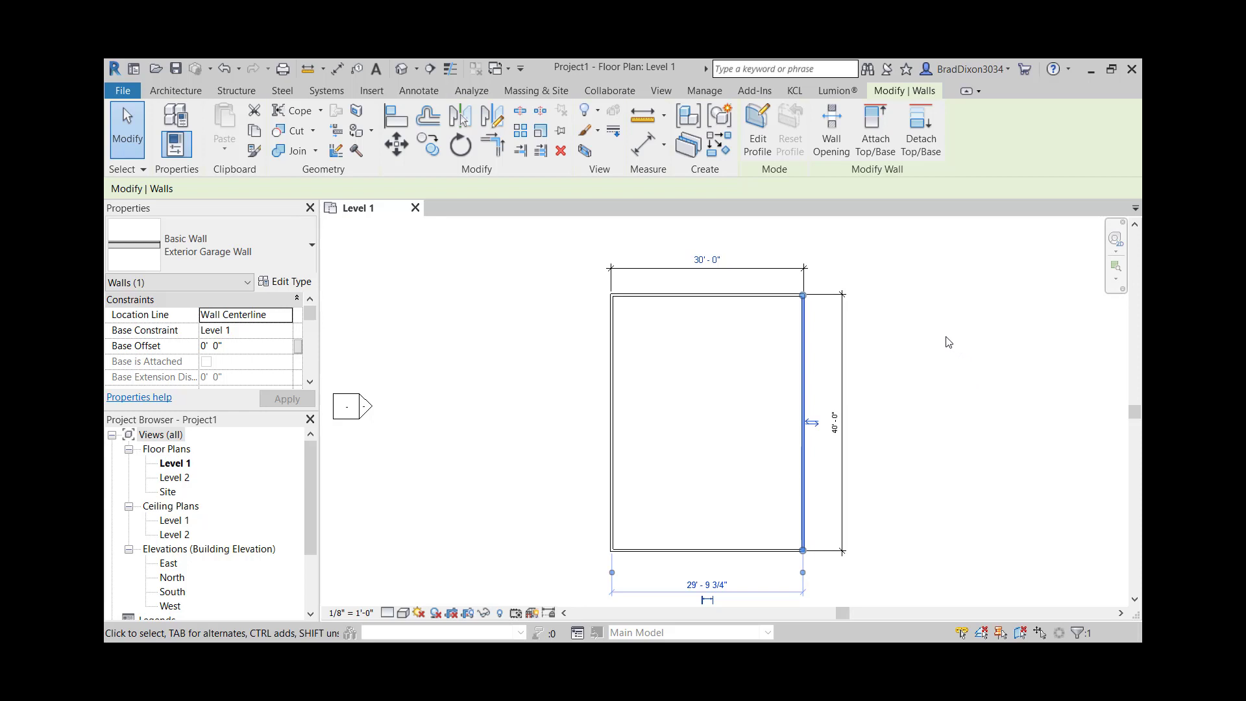
middle_click_drag(920, 412, 909, 393)
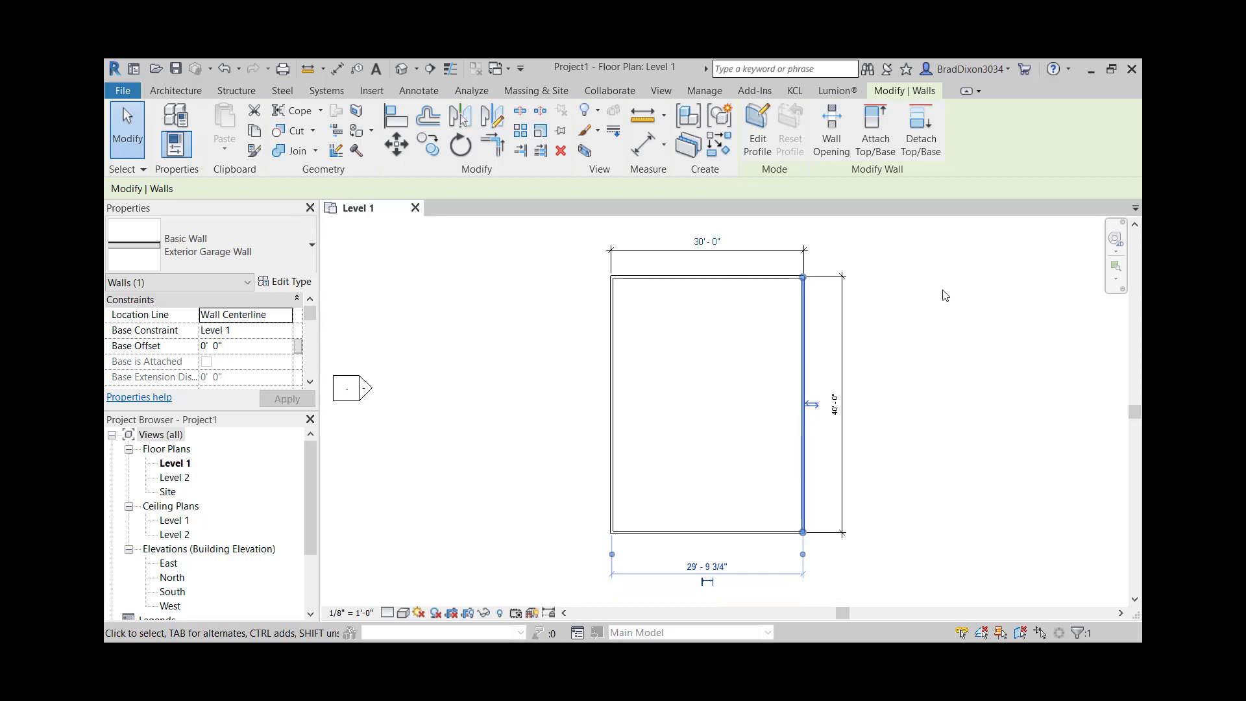
left_click(894, 302)
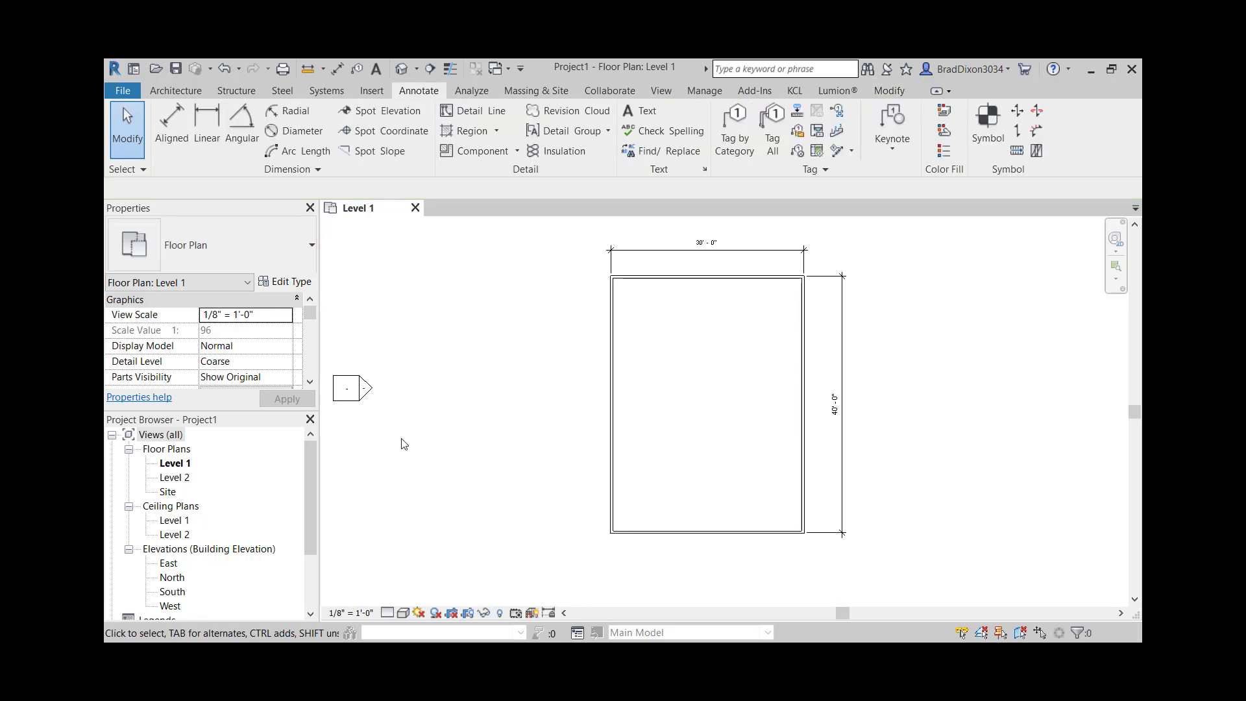